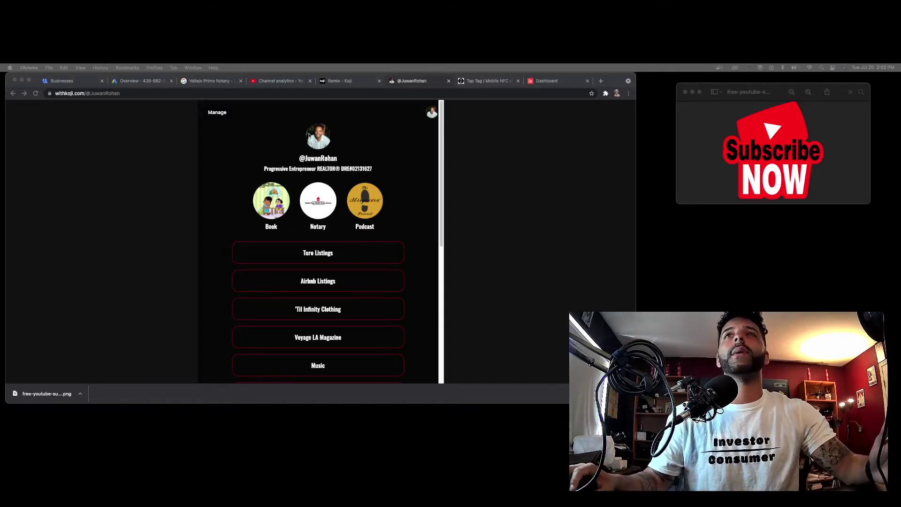
# Step: Sign in to Linktree at linktr.ee/login in a new tab, filling in the saved account username and password
pyautogui.click(600, 83)
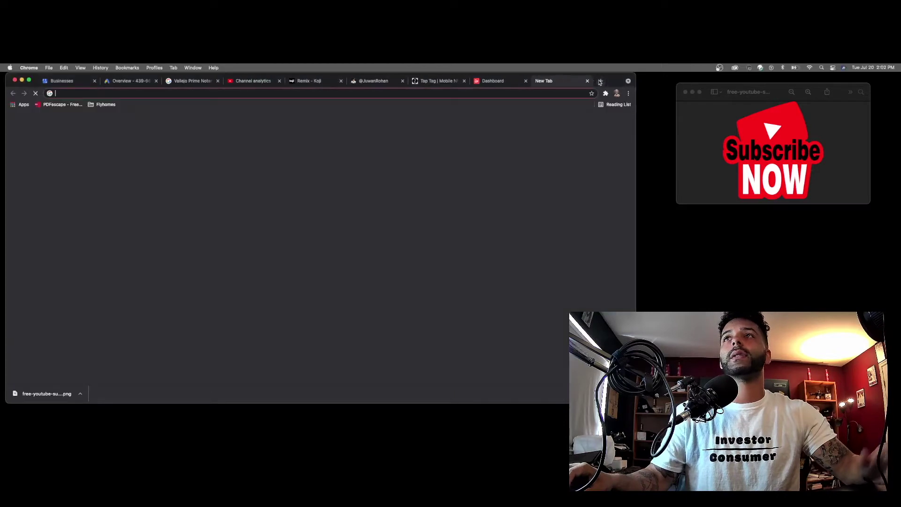
pyautogui.write('linkt')
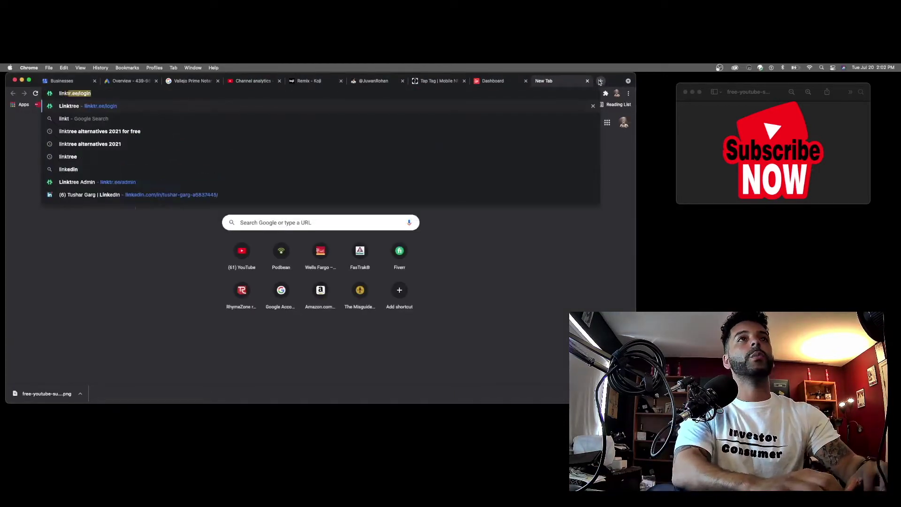
pyautogui.press('Return')
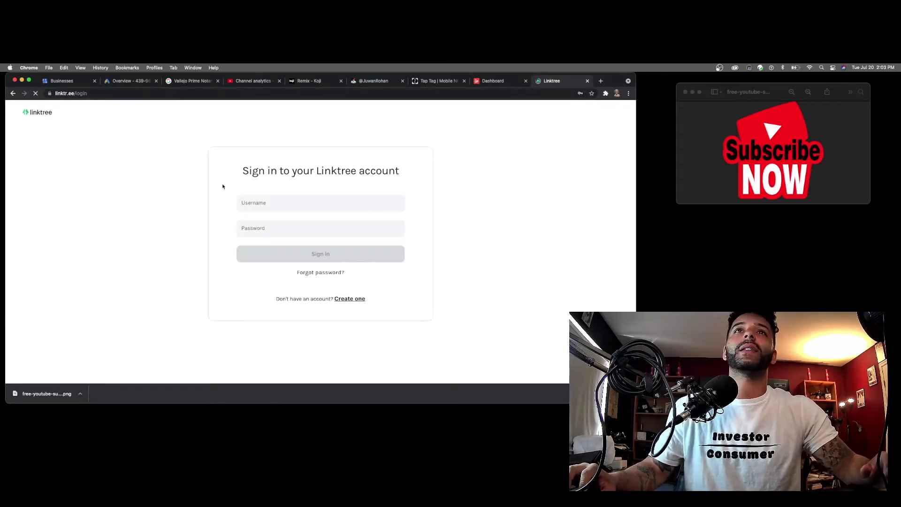
pyautogui.click(255, 201)
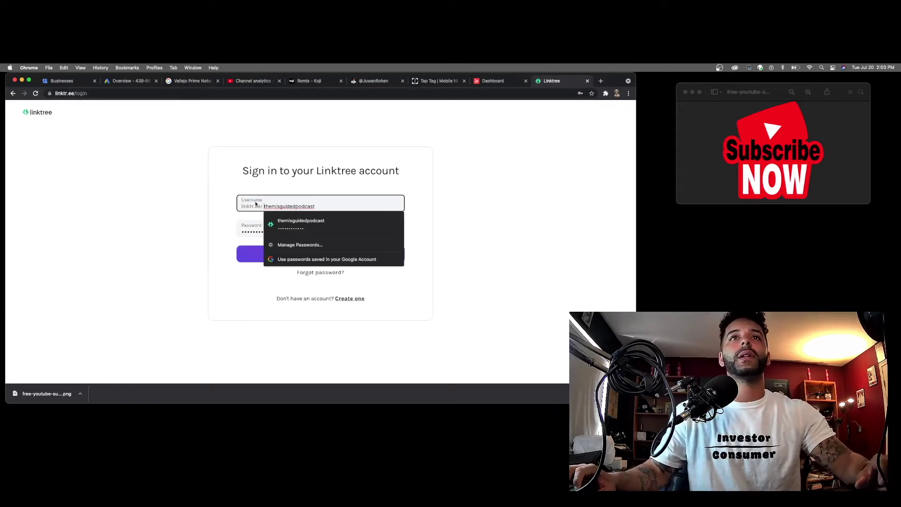
pyautogui.click(282, 221)
pyautogui.click(296, 254)
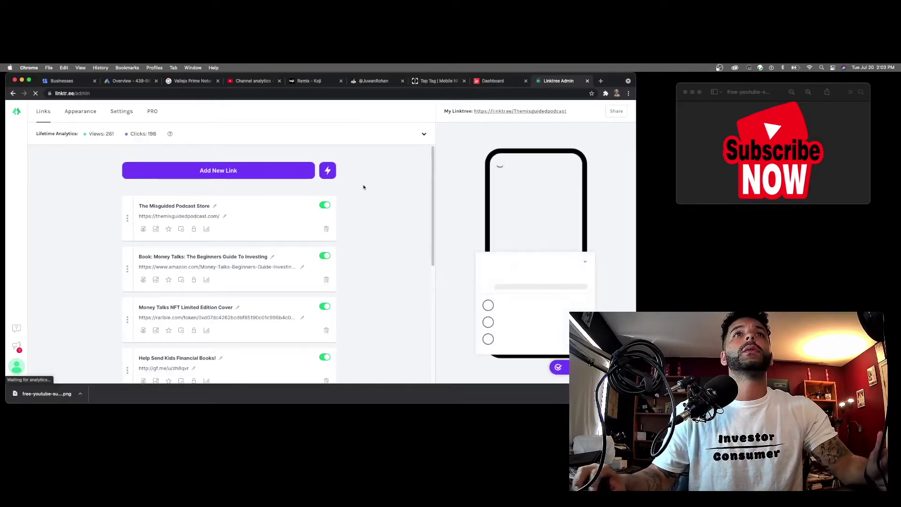
# Step: Open the public page of the podcast's Linktree and look through its full list of links
pyautogui.click(531, 113)
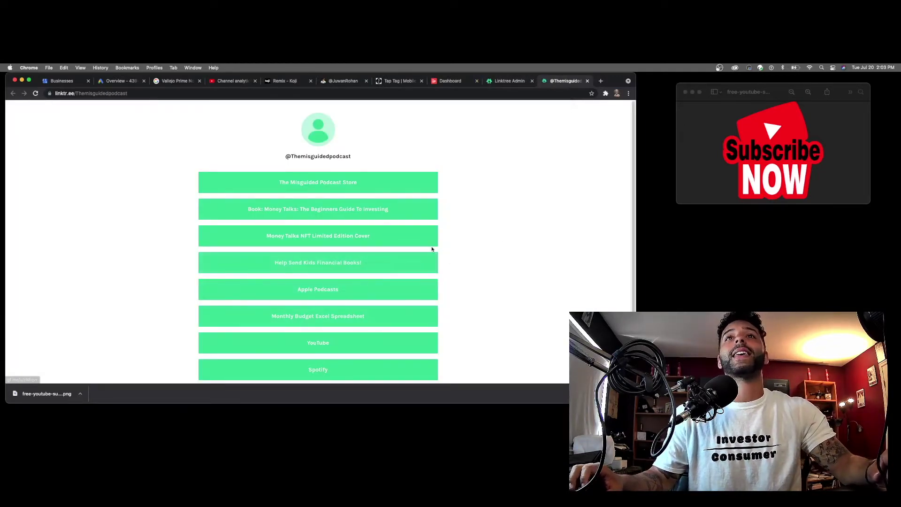
pyautogui.scroll(-3, 432, 249)
pyautogui.scroll(2, 433, 250)
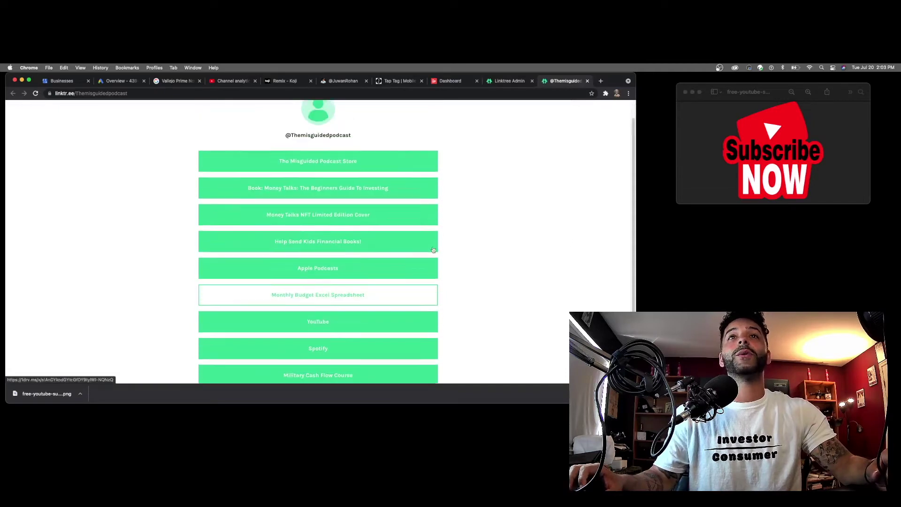
pyautogui.scroll(-3, 433, 249)
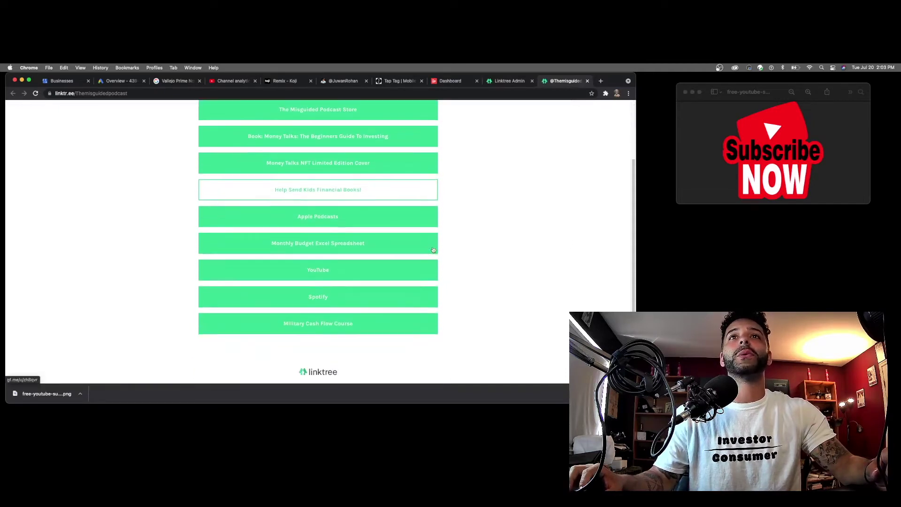
pyautogui.scroll(4, 433, 250)
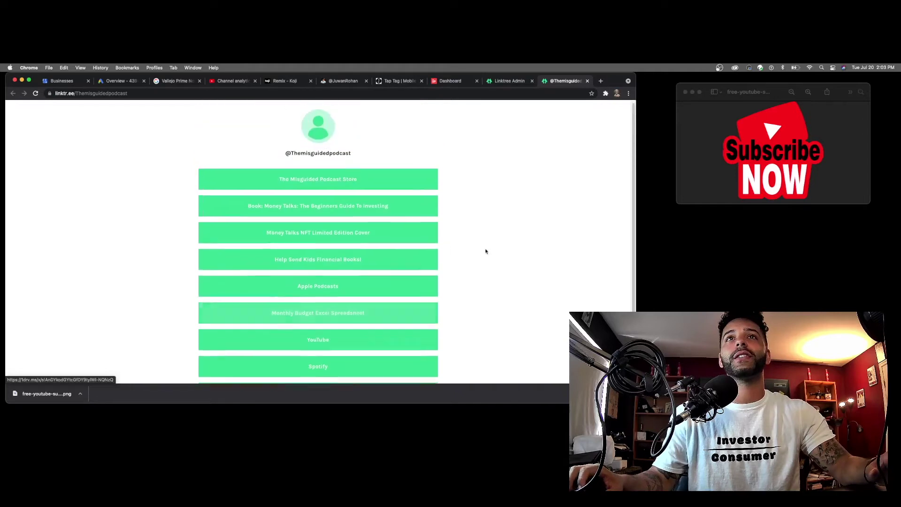
pyautogui.scroll(-4, 458, 218)
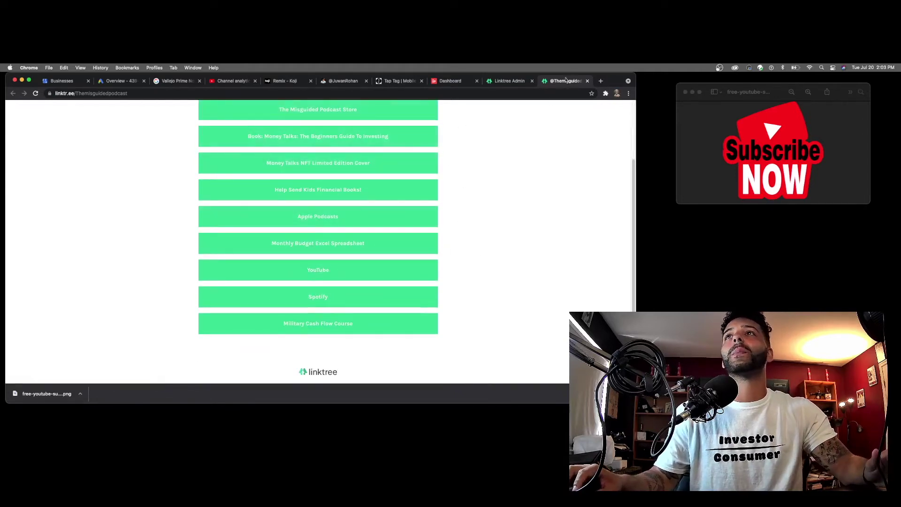
pyautogui.scroll(4, 521, 123)
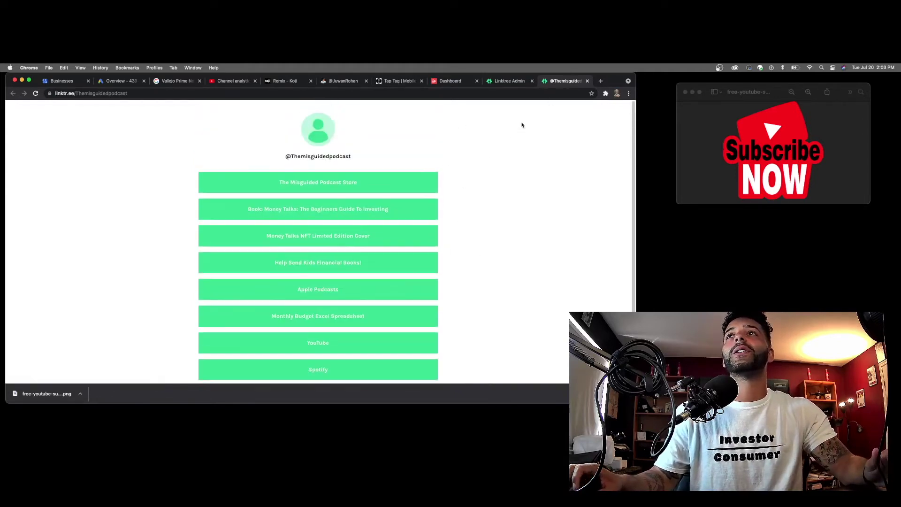
# Step: Close the public Linktree page and the Linktree admin page, and return to the Koji profile page
pyautogui.click(586, 82)
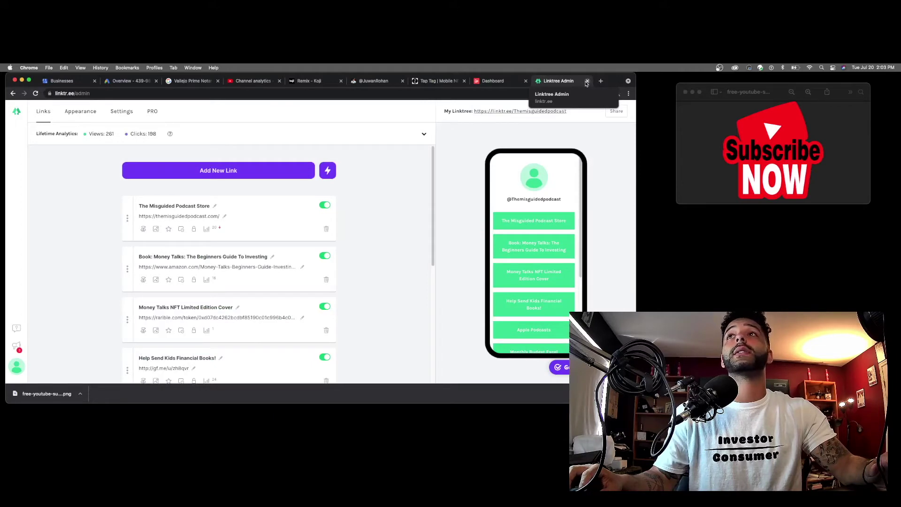
pyautogui.click(586, 82)
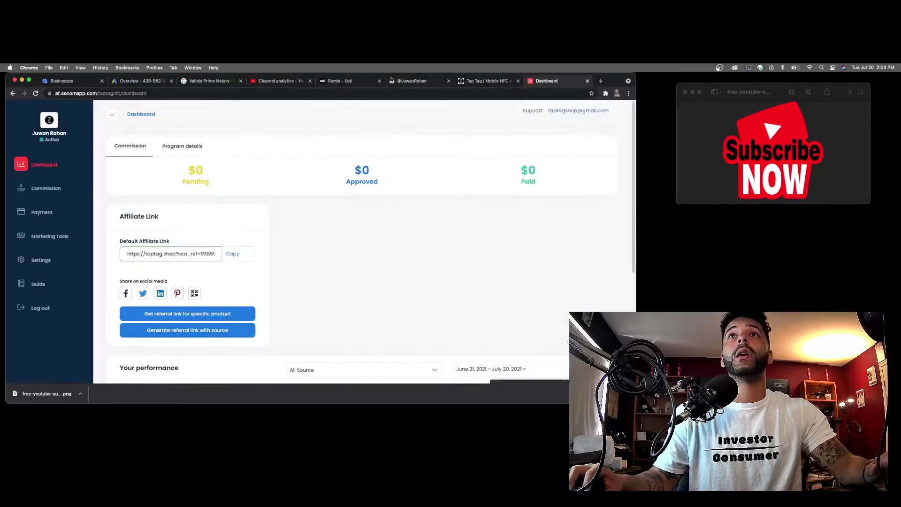
pyautogui.click(424, 81)
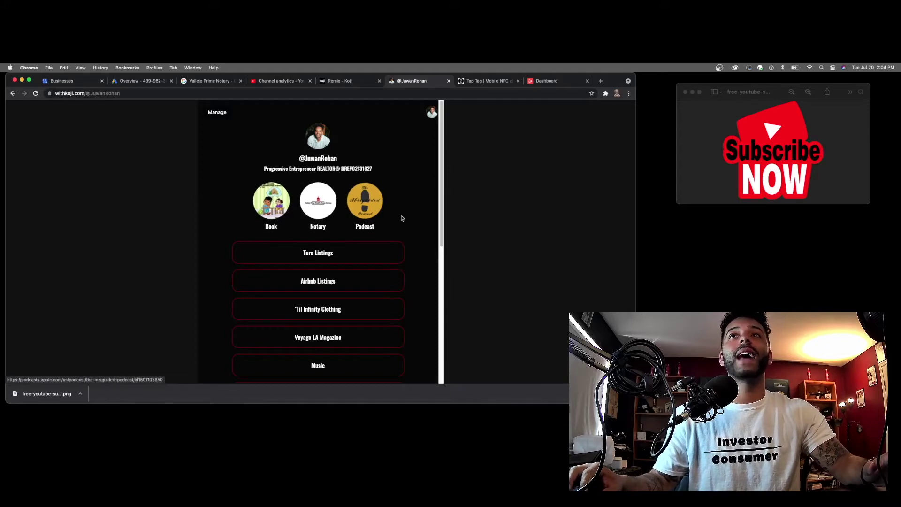
# Step: Open the Turo Listings link from the Koji profile, look over the host page, and close it
pyautogui.scroll(-1, 328, 202)
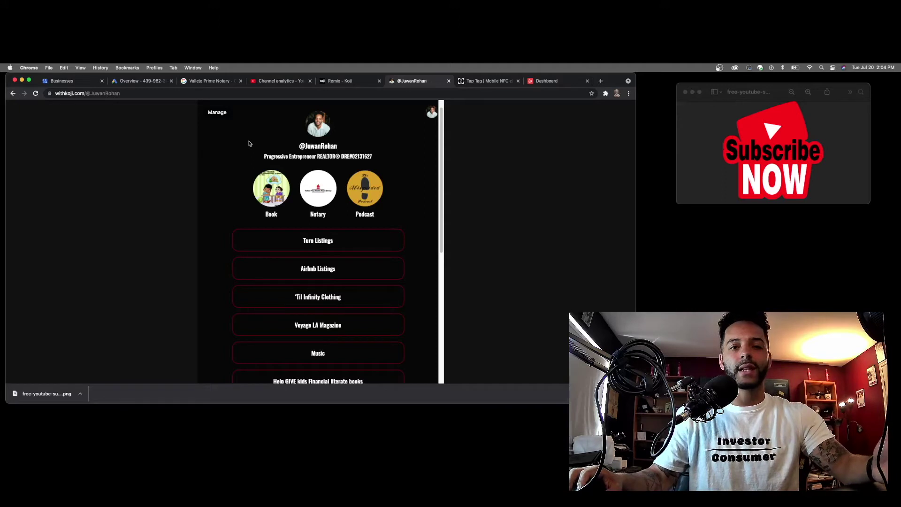
pyautogui.scroll(-3, 434, 175)
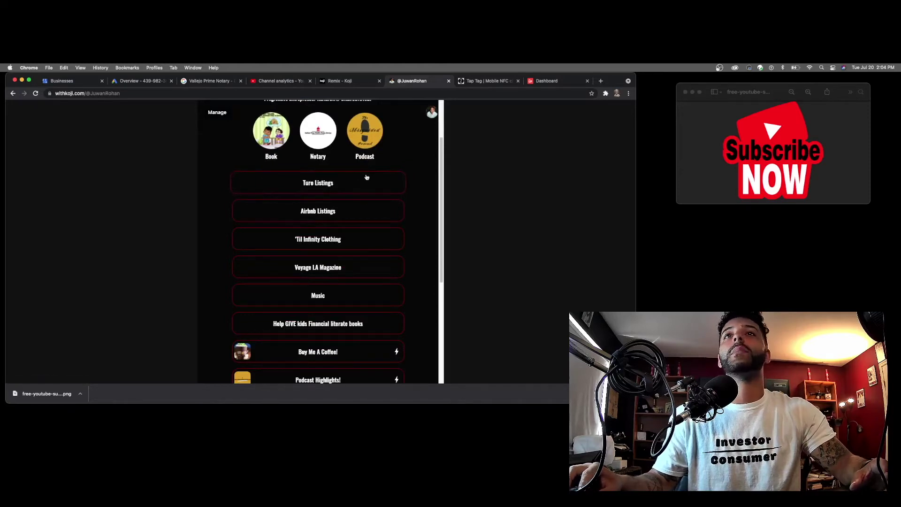
pyautogui.scroll(-1, 291, 183)
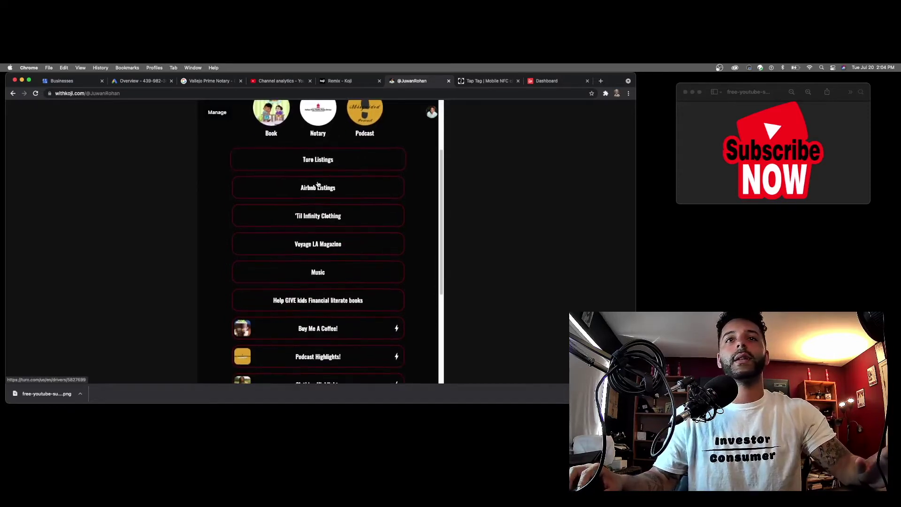
pyautogui.scroll(-1, 405, 185)
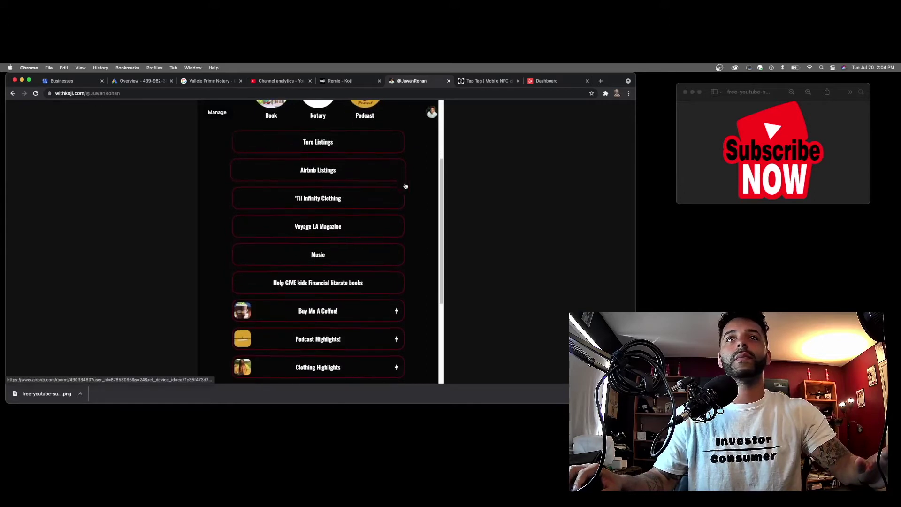
pyautogui.click(365, 141)
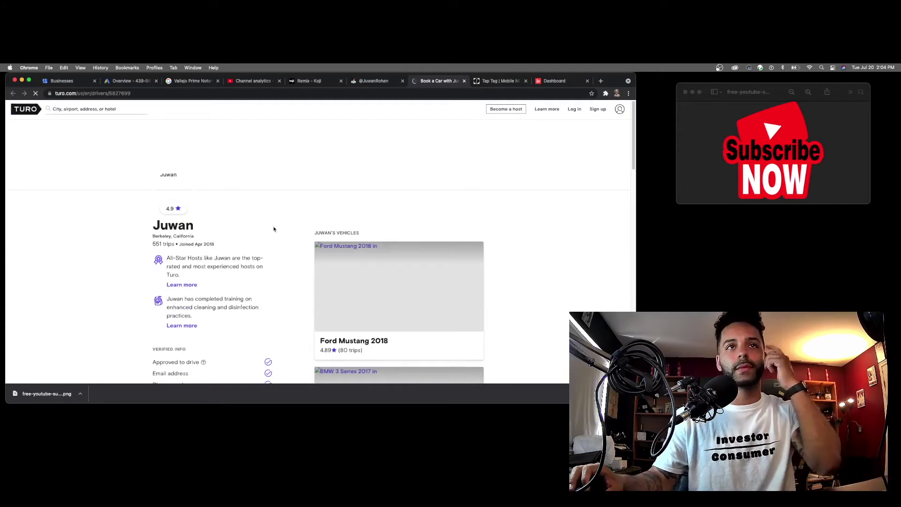
pyautogui.scroll(-2, 274, 229)
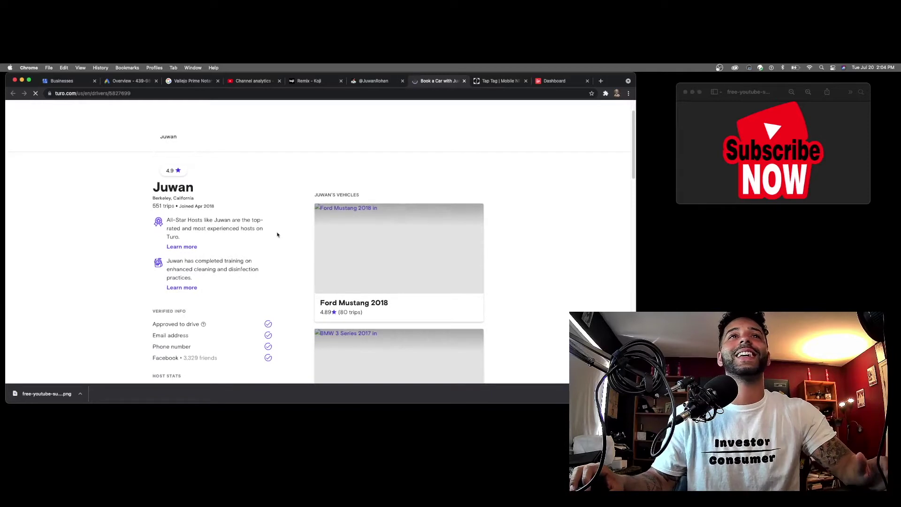
pyautogui.scroll(-3, 207, 163)
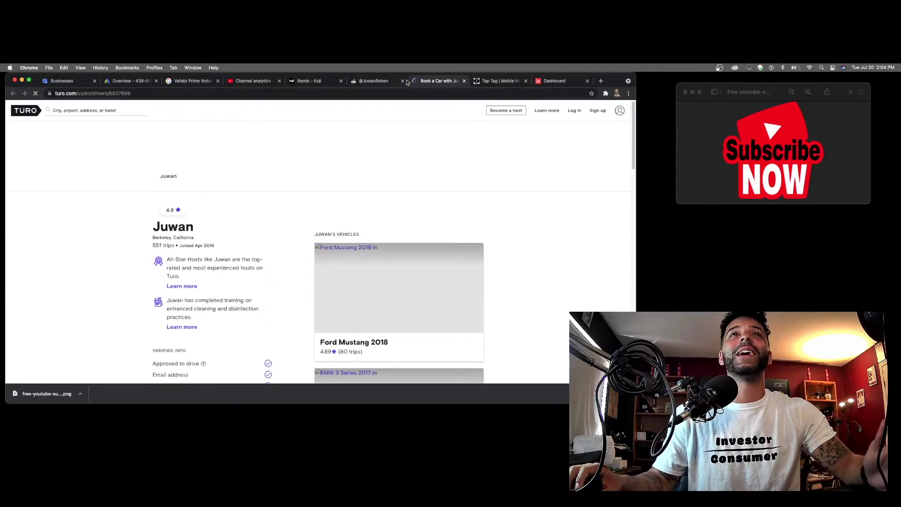
pyautogui.click(462, 81)
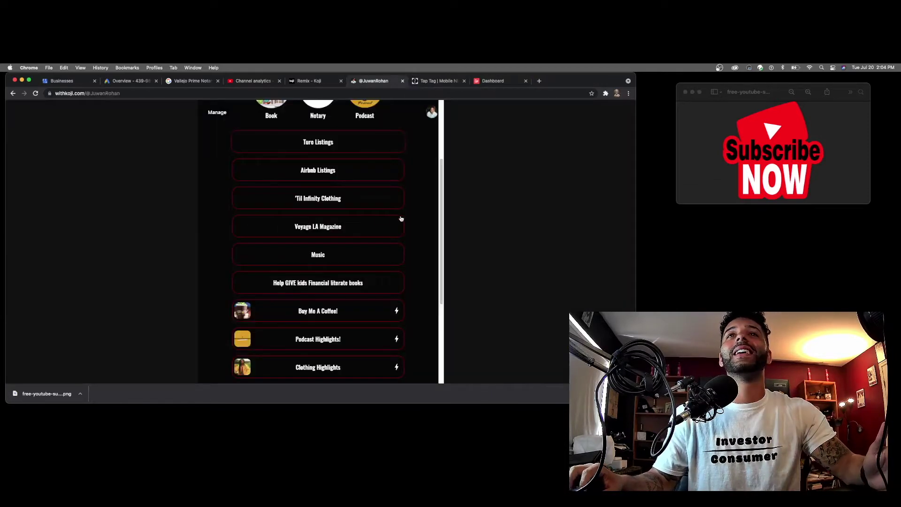
# Step: Open Podcast Highlights! on the Koji profile, look through its podcast and video posts, and close it
pyautogui.scroll(-3, 364, 208)
pyautogui.scroll(-2, 366, 208)
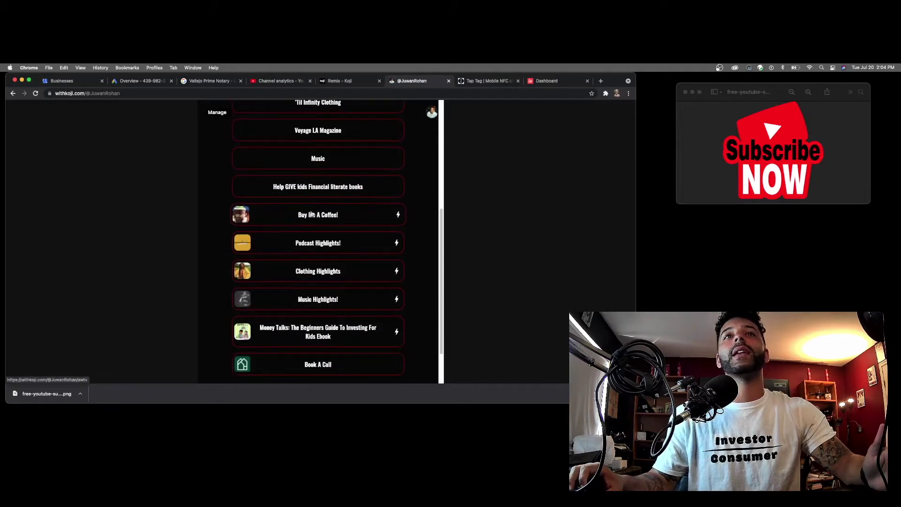
pyautogui.scroll(-1, 311, 214)
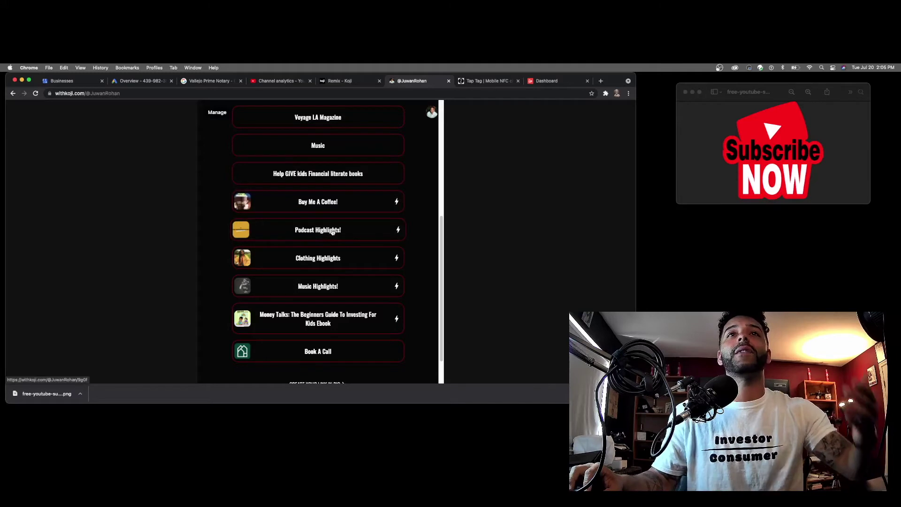
pyautogui.click(332, 231)
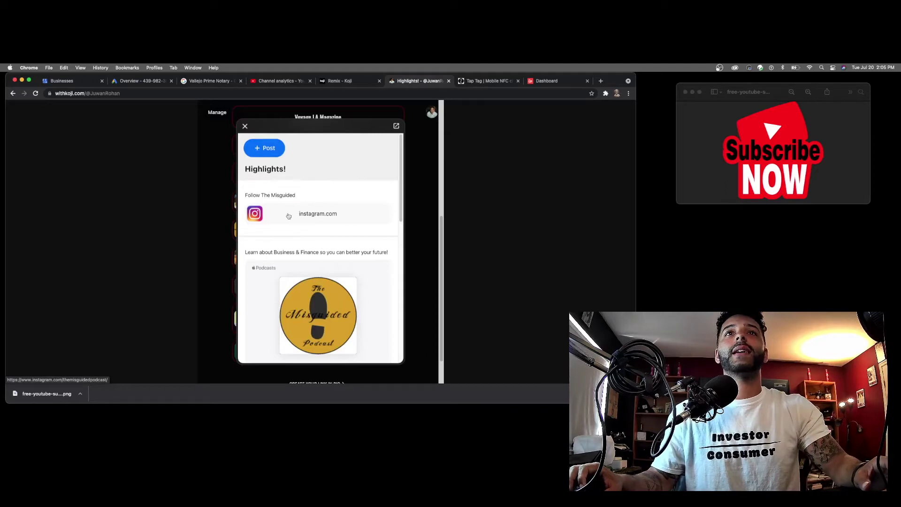
pyautogui.scroll(-5, 310, 234)
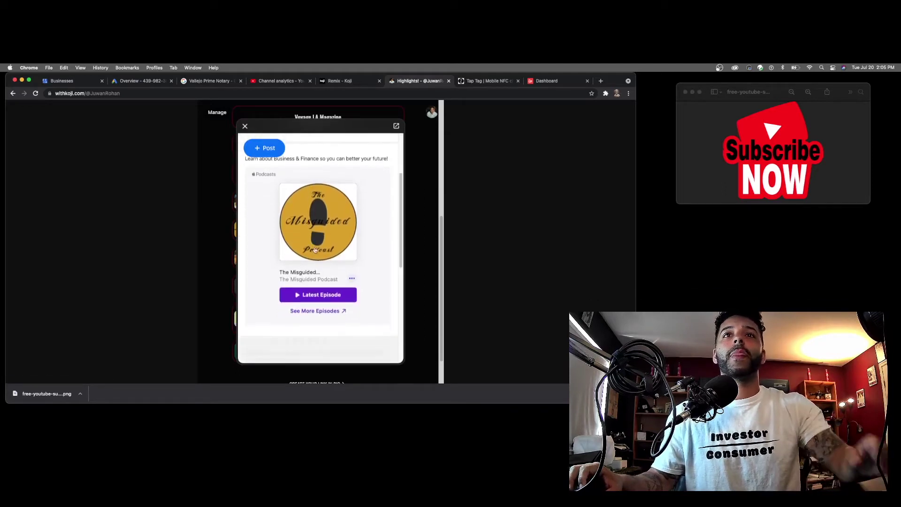
pyautogui.scroll(-5, 299, 245)
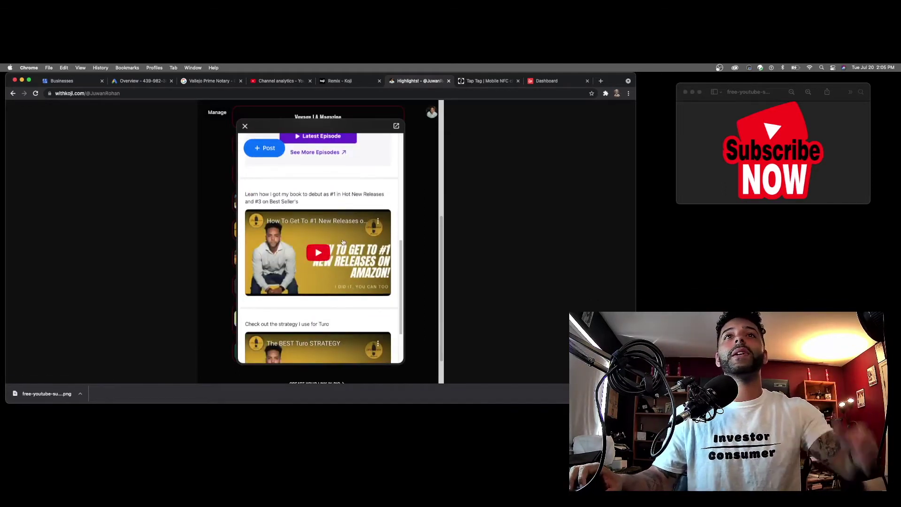
pyautogui.scroll(-3, 343, 240)
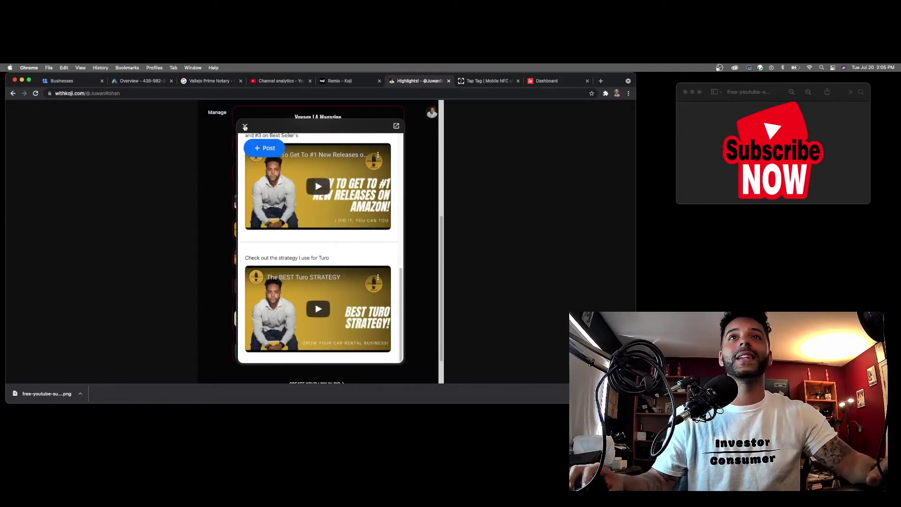
pyautogui.click(244, 126)
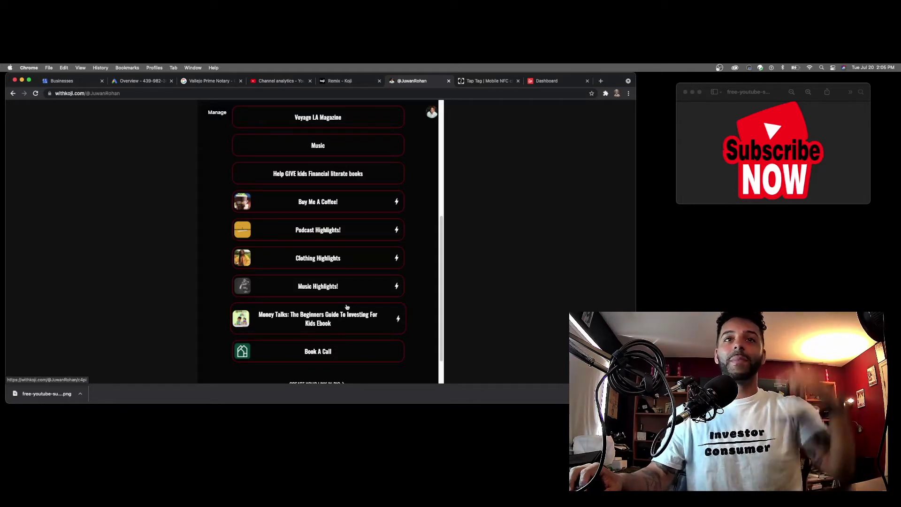
# Step: Review the links on the Koji profile page, and switch to its Edit Profile page to view the bio
pyautogui.scroll(5, 328, 282)
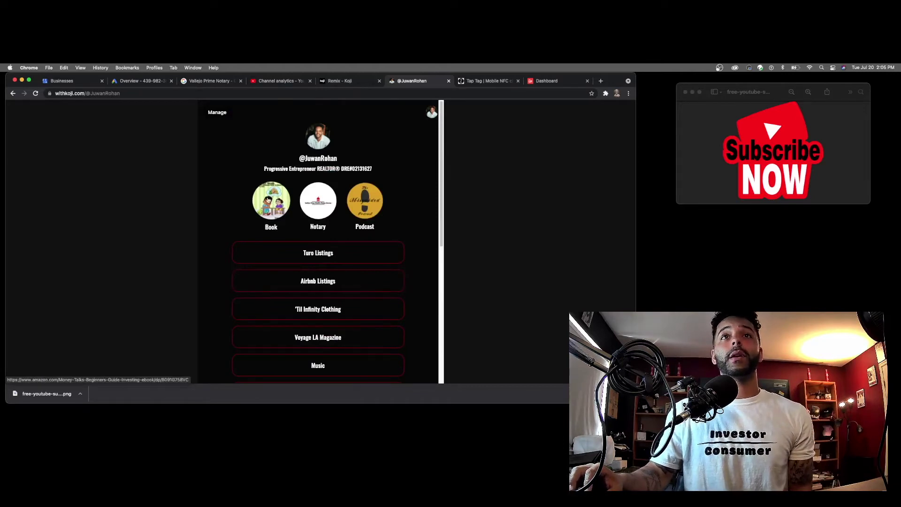
pyautogui.scroll(-5, 268, 200)
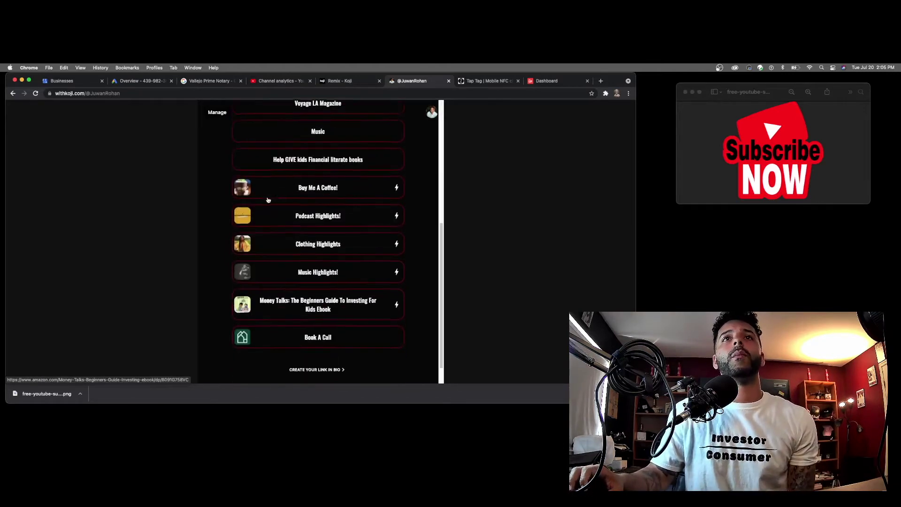
pyautogui.scroll(5, 287, 207)
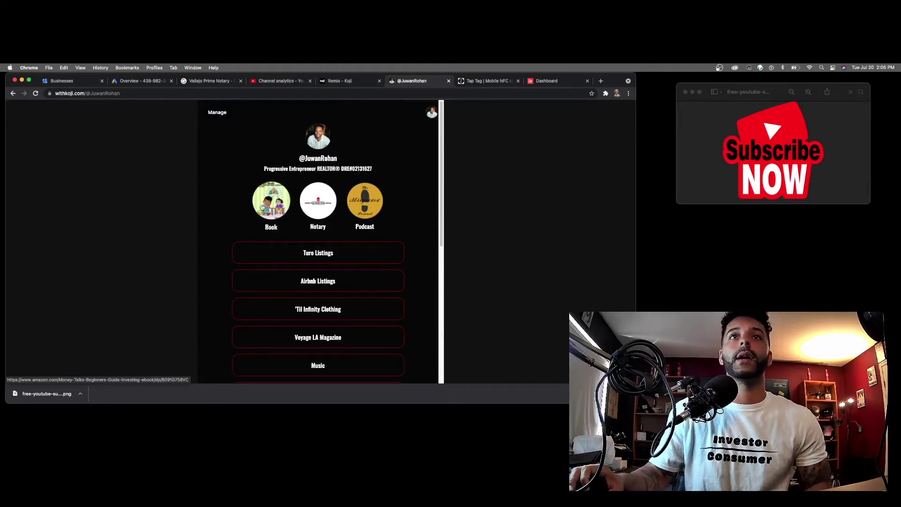
pyautogui.scroll(-5, 262, 207)
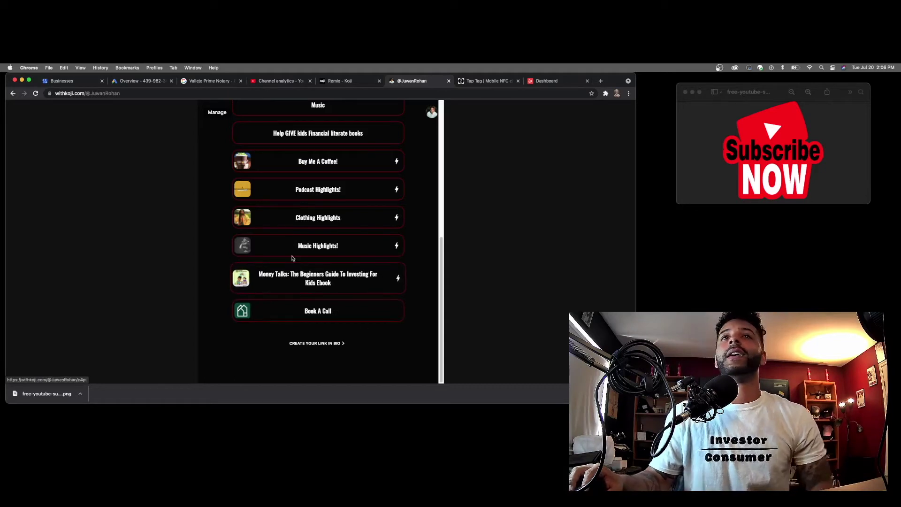
pyautogui.click(337, 83)
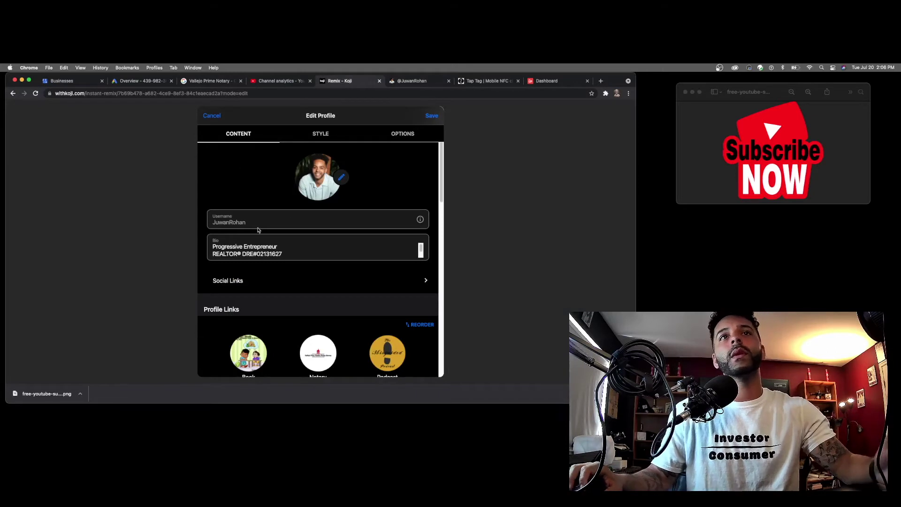
pyautogui.scroll(-1, 273, 248)
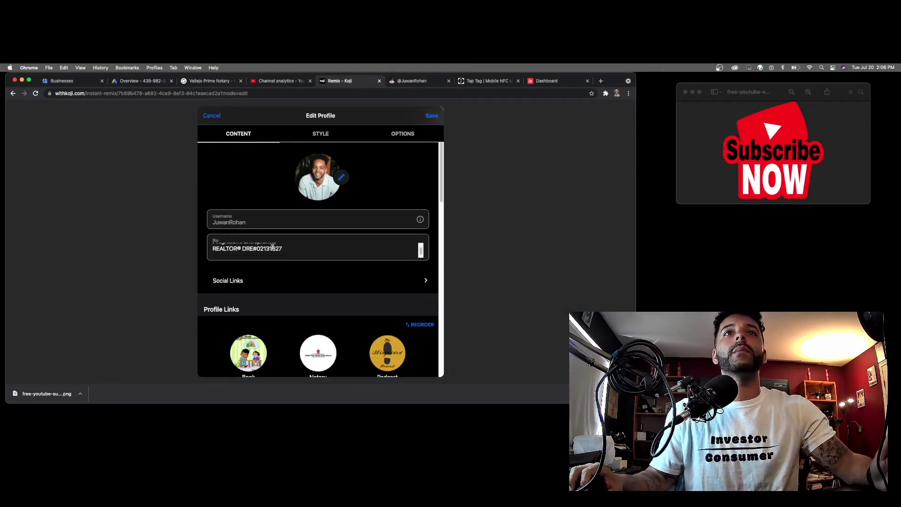
# Step: Check the bio and Profile Links in the profile editor, and compare them with the published Koji profile page
pyautogui.scroll(1, 244, 249)
pyautogui.scroll(-1, 211, 250)
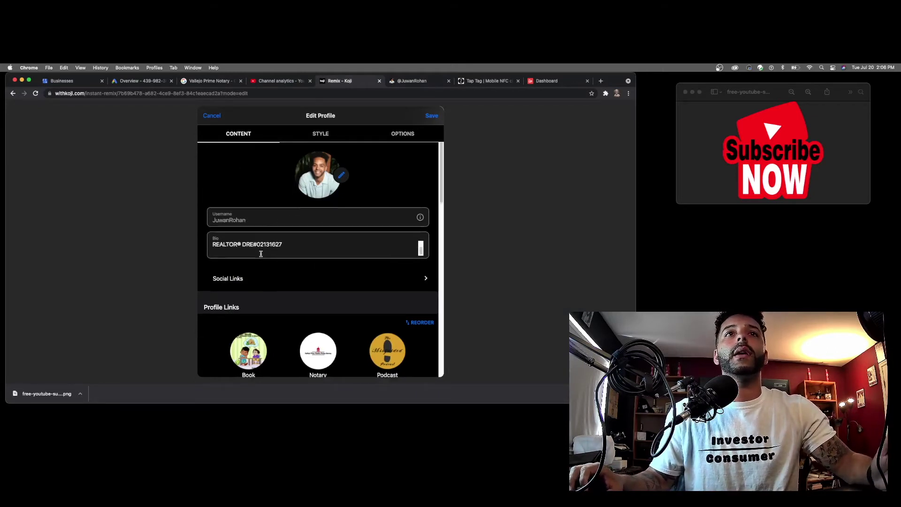
pyautogui.scroll(-2, 262, 251)
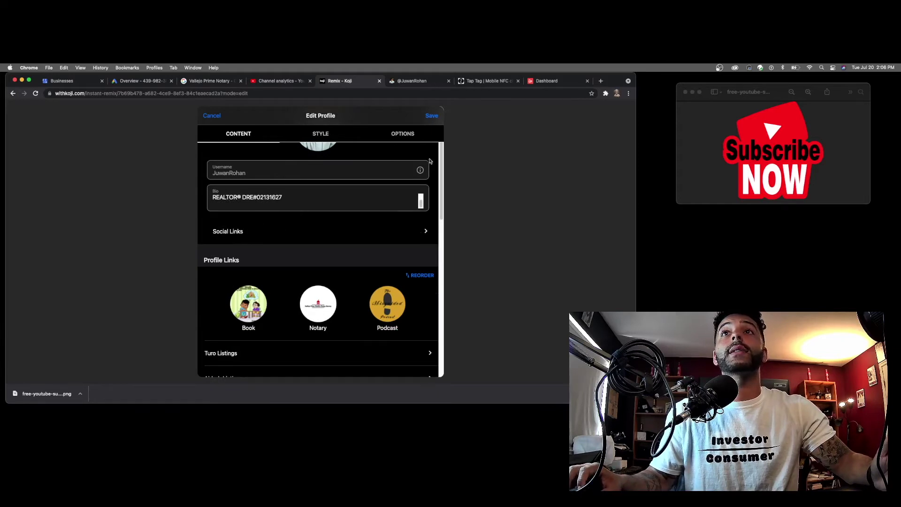
pyautogui.click(420, 81)
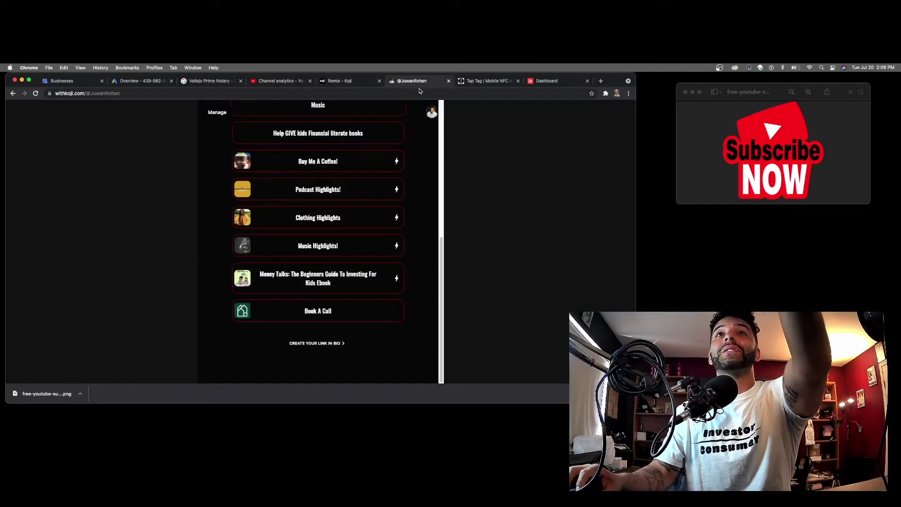
pyautogui.scroll(5, 380, 253)
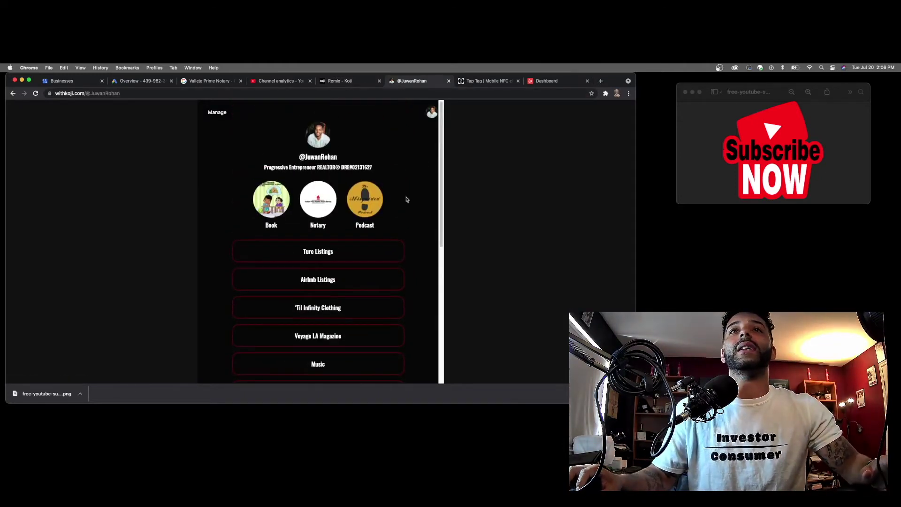
pyautogui.scroll(-5, 399, 202)
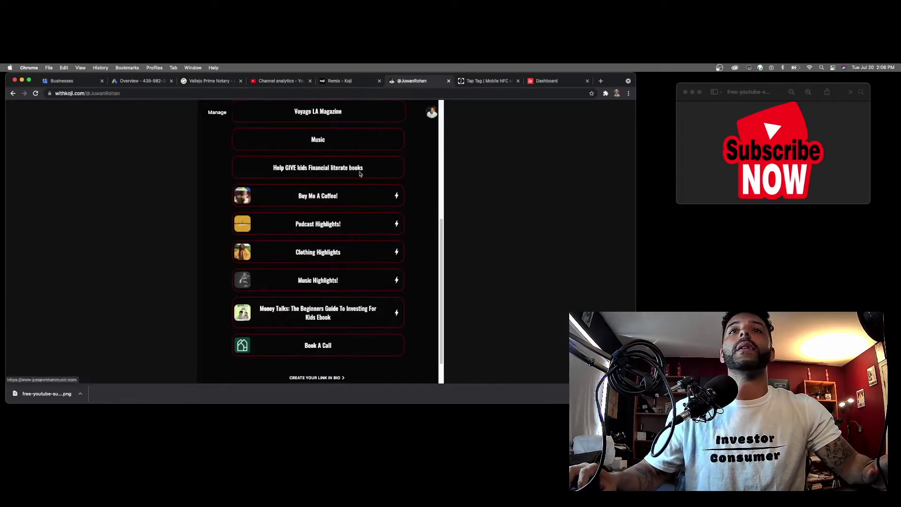
# Step: Return to the profile editor and review its Profile Links, from the Book, Notary and Podcast thumbnails down to the popular apps list
pyautogui.click(347, 80)
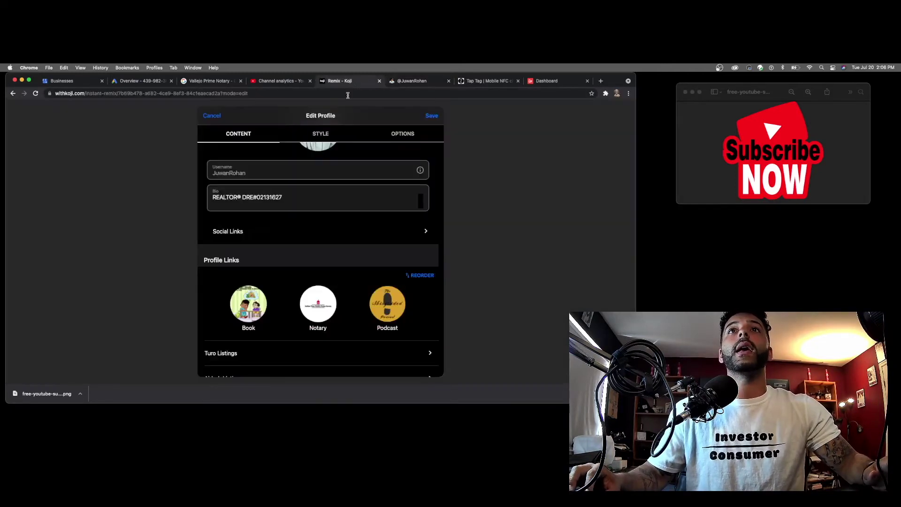
pyautogui.scroll(-3, 258, 261)
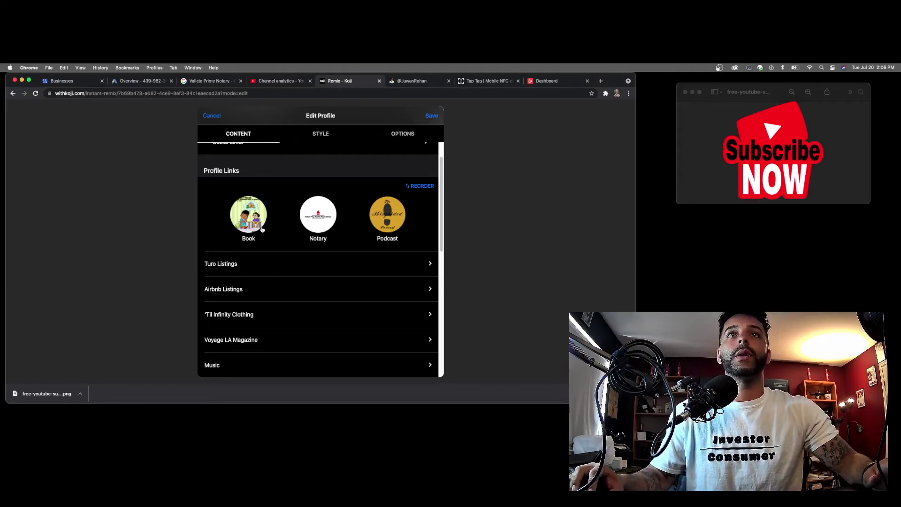
pyautogui.scroll(-1, 271, 243)
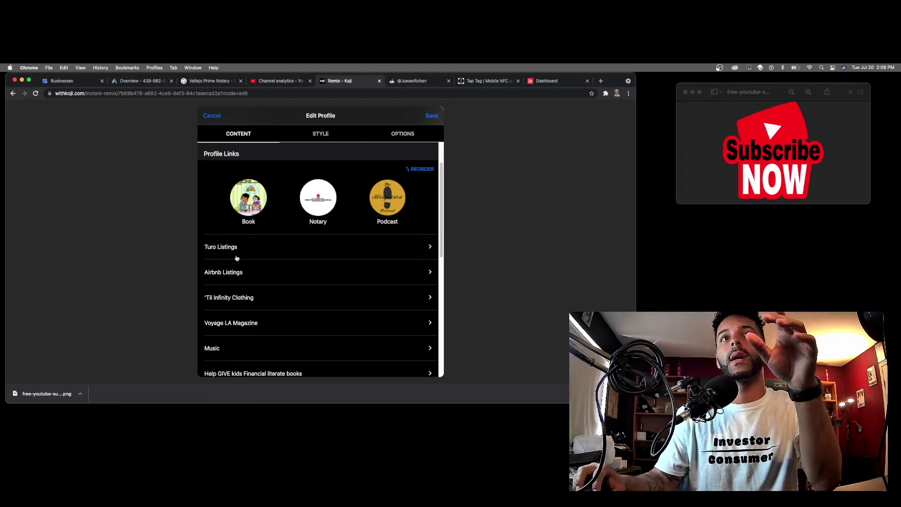
pyautogui.scroll(-3, 273, 362)
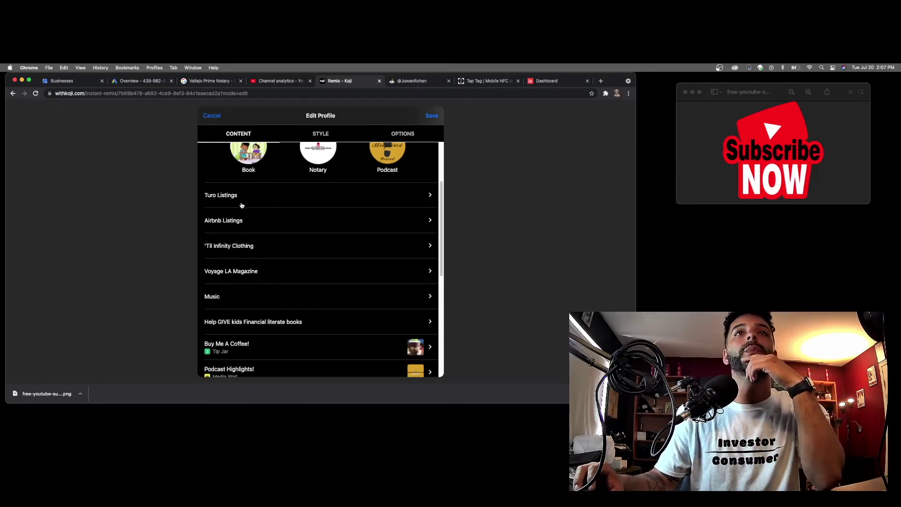
pyautogui.scroll(-1, 277, 219)
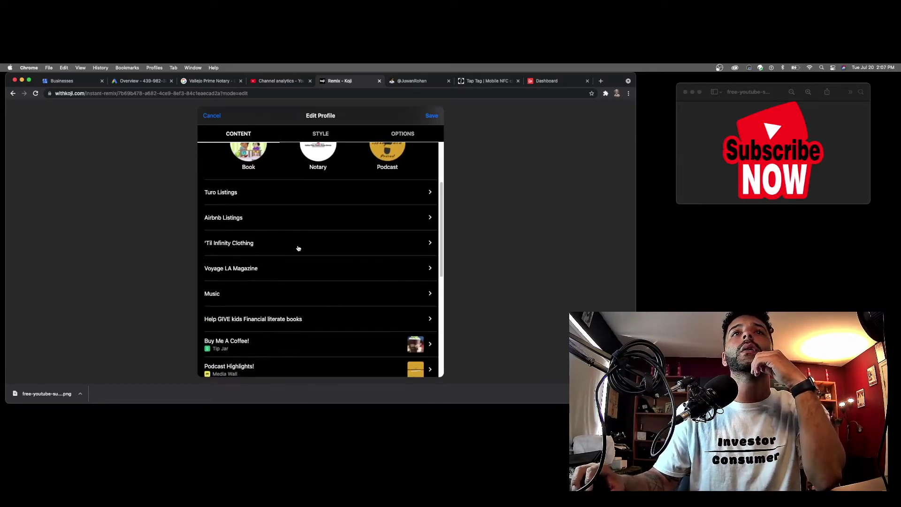
pyautogui.scroll(-8, 299, 248)
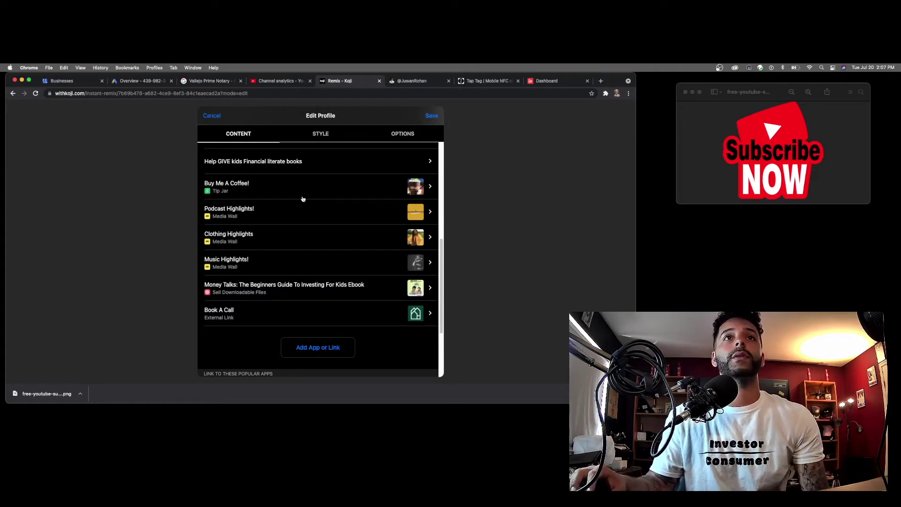
pyautogui.scroll(-4, 330, 318)
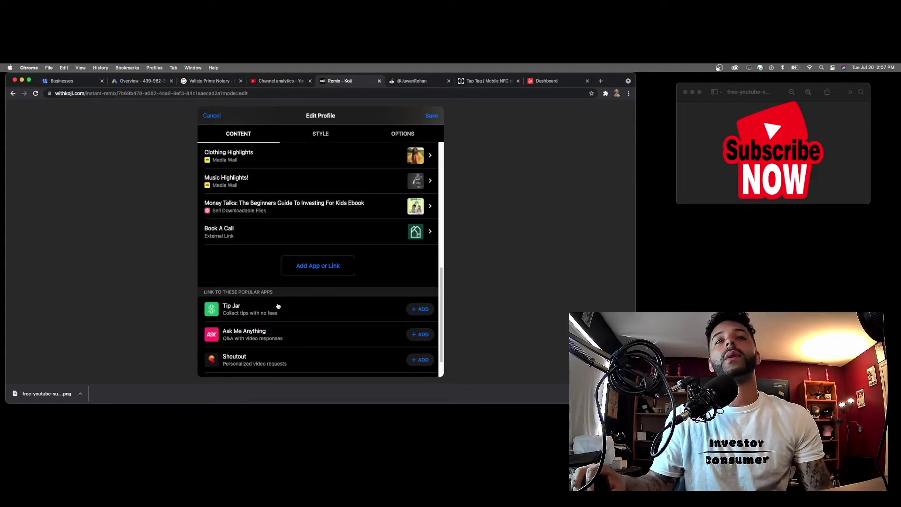
pyautogui.scroll(-1, 225, 294)
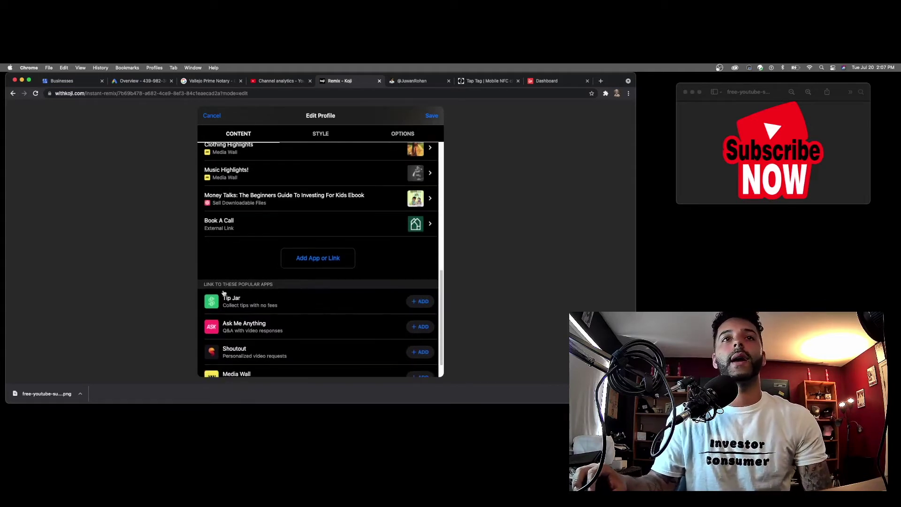
pyautogui.scroll(-1, 257, 291)
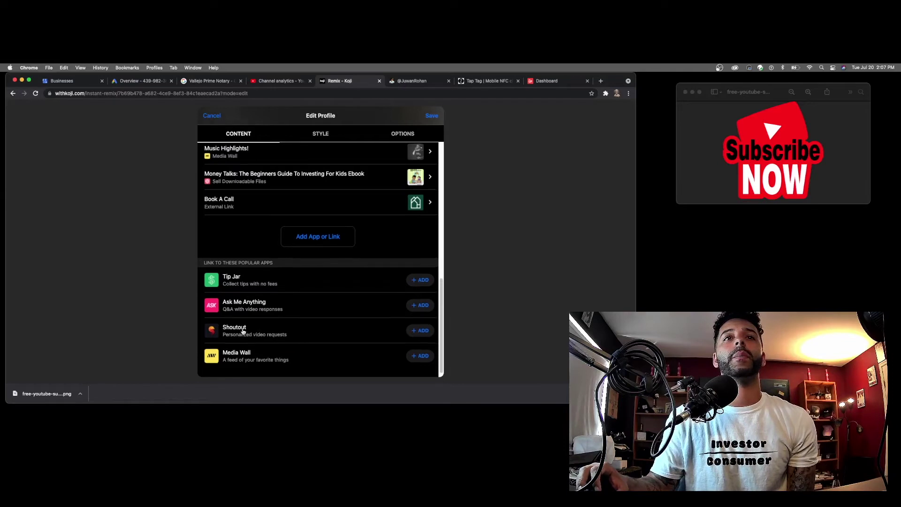
pyautogui.scroll(-1, 242, 336)
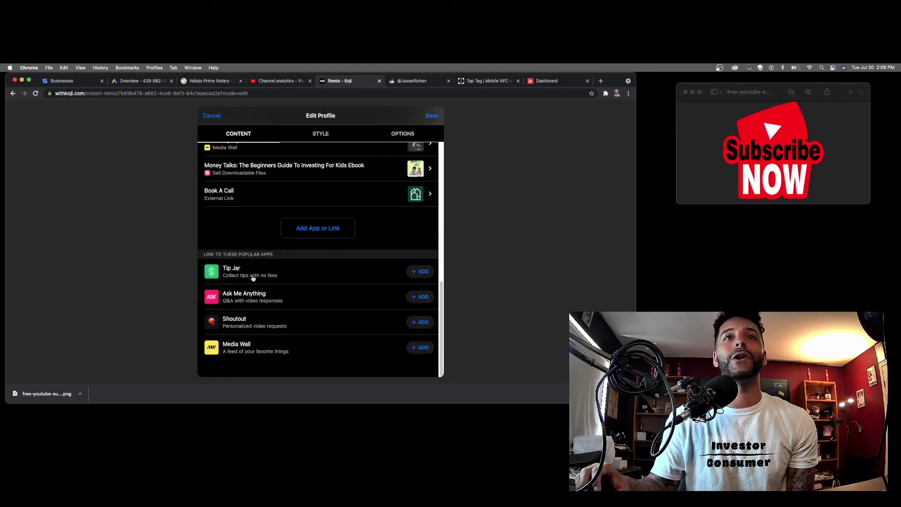
# Step: Open the Add App or Link dialog and look through the popular apps and the profile's own apps
pyautogui.click(310, 229)
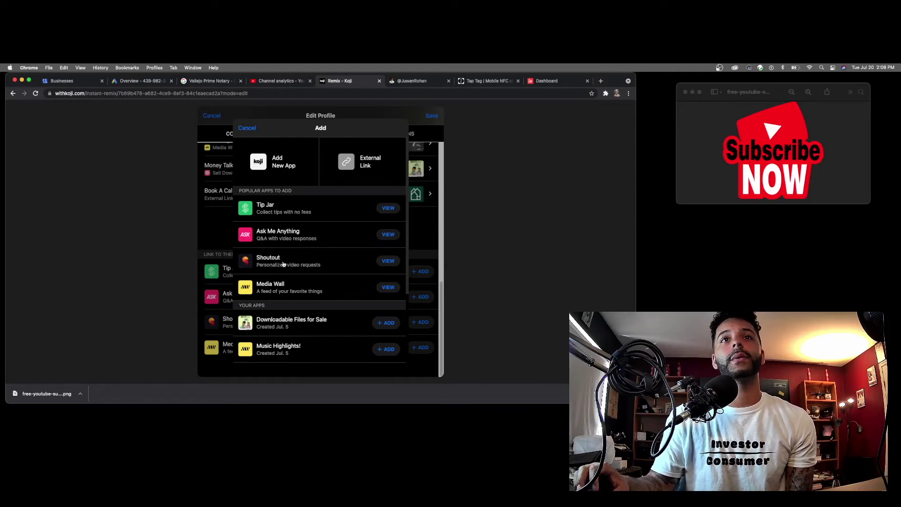
pyautogui.scroll(-3, 285, 244)
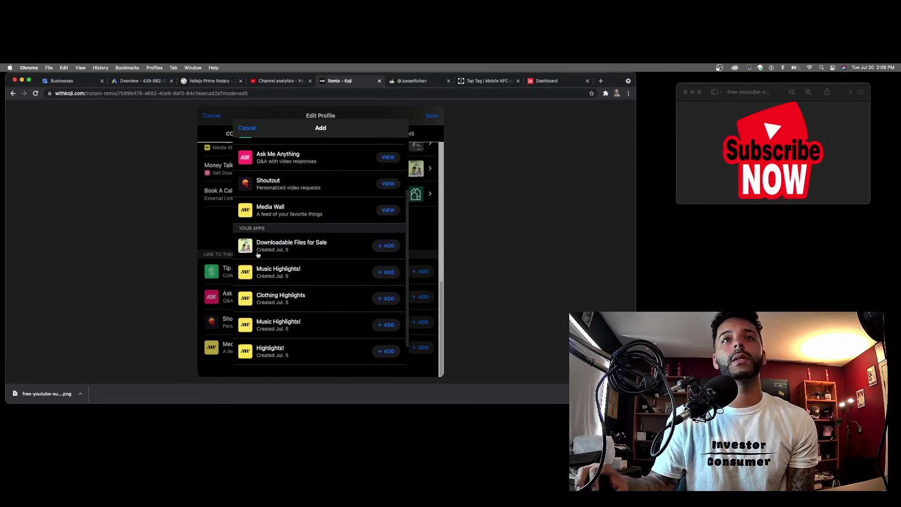
pyautogui.scroll(-1, 271, 263)
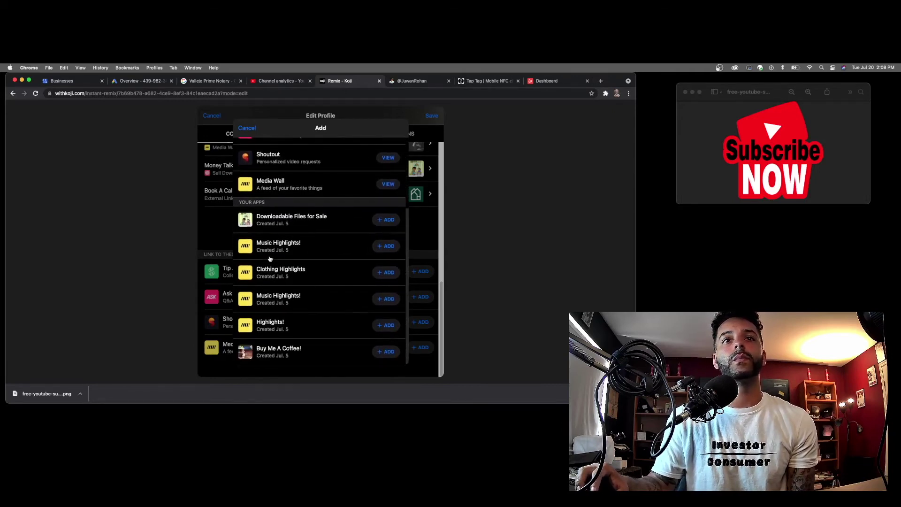
pyautogui.scroll(5, 271, 256)
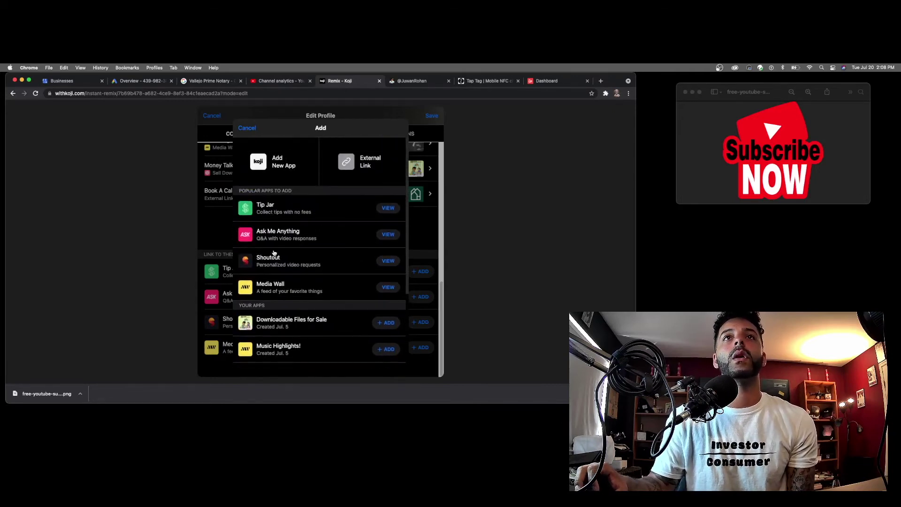
# Step: Open the App Store for adding a new app, look through all Link in Bio Essentials apps, and return to the store overview
pyautogui.click(267, 164)
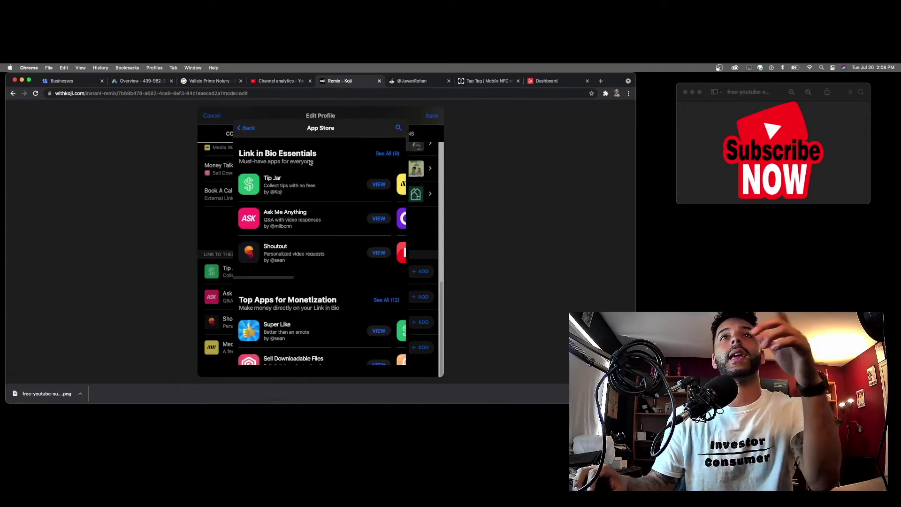
pyautogui.click(388, 154)
pyautogui.scroll(-1, 315, 207)
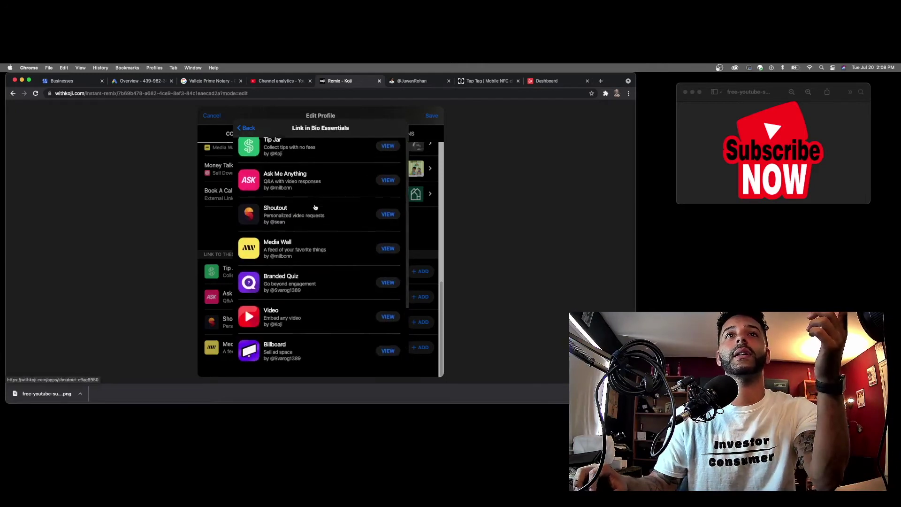
pyautogui.scroll(-3, 315, 208)
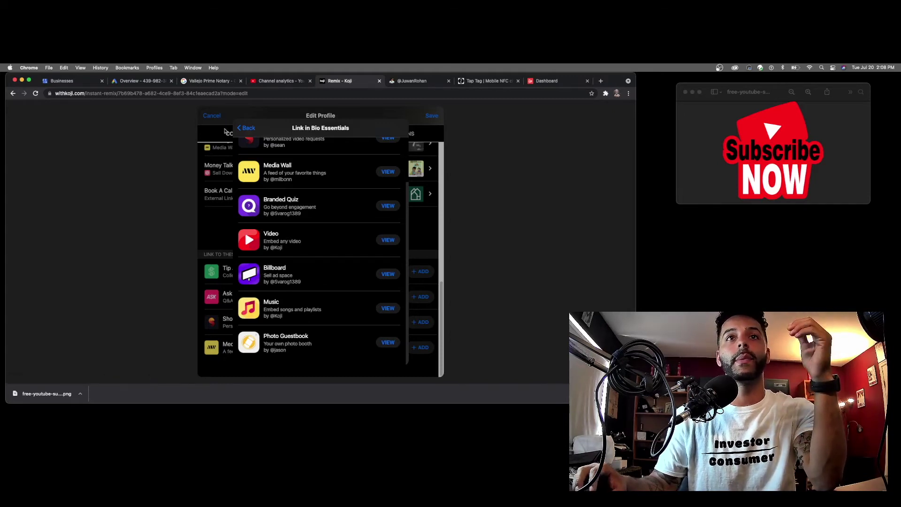
pyautogui.click(249, 127)
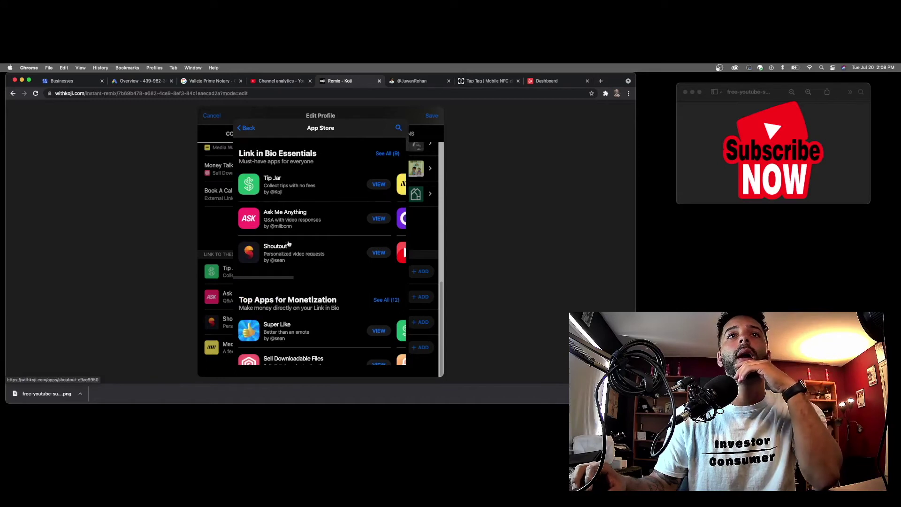
# Step: View the full Top Apps for Monetization list in the App Store, look through it, and return to the store overview
pyautogui.scroll(-3, 290, 240)
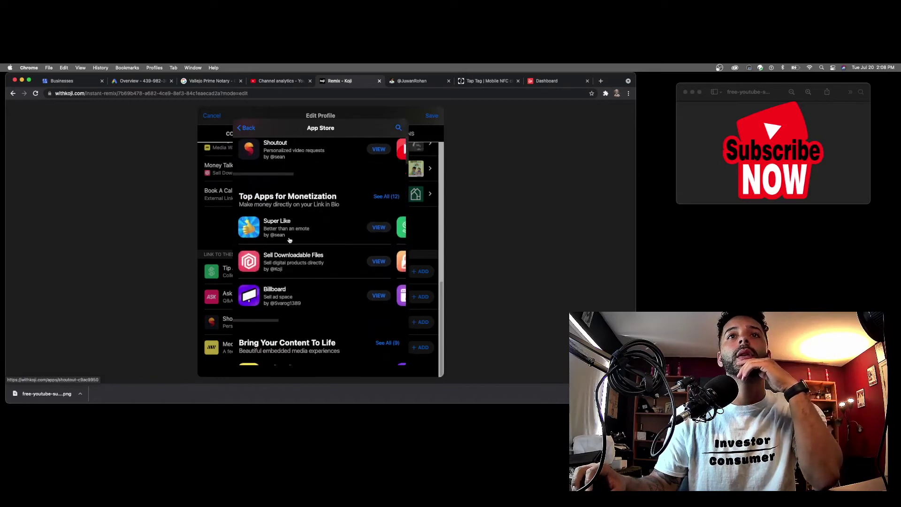
pyautogui.click(373, 197)
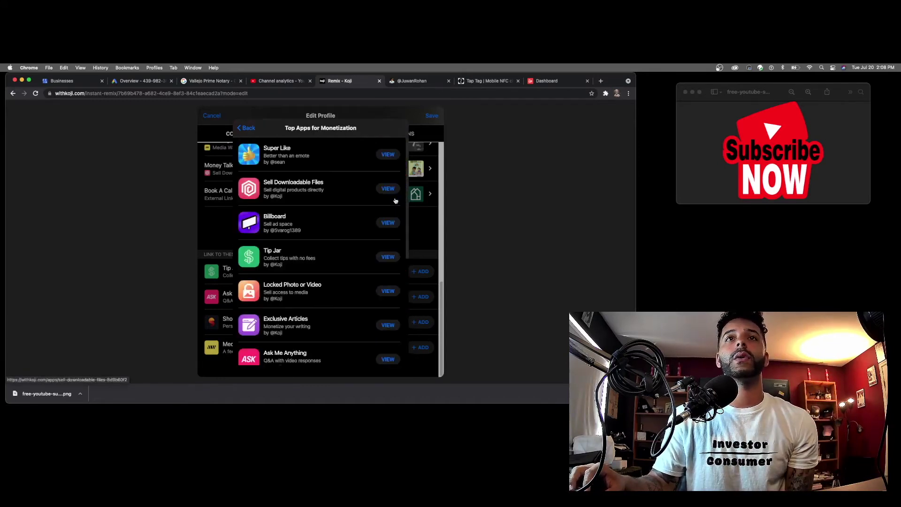
pyautogui.scroll(-2, 256, 201)
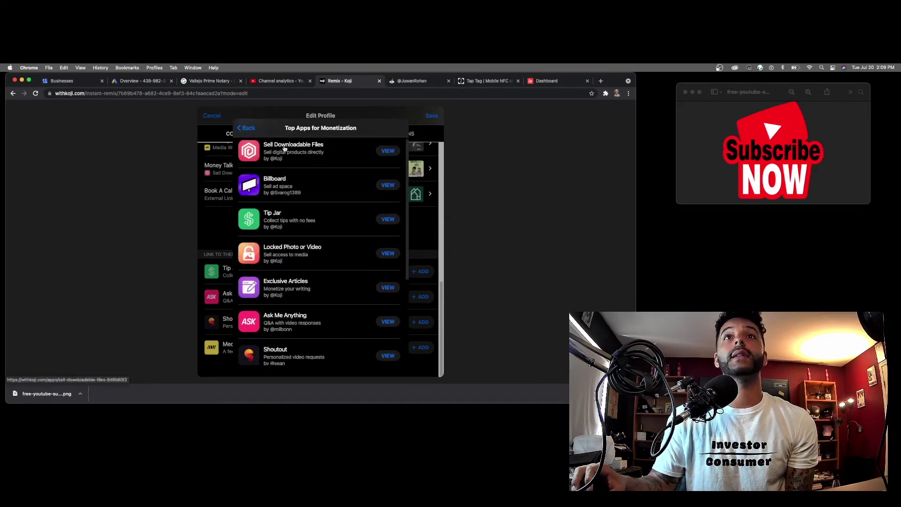
pyautogui.scroll(-5, 292, 161)
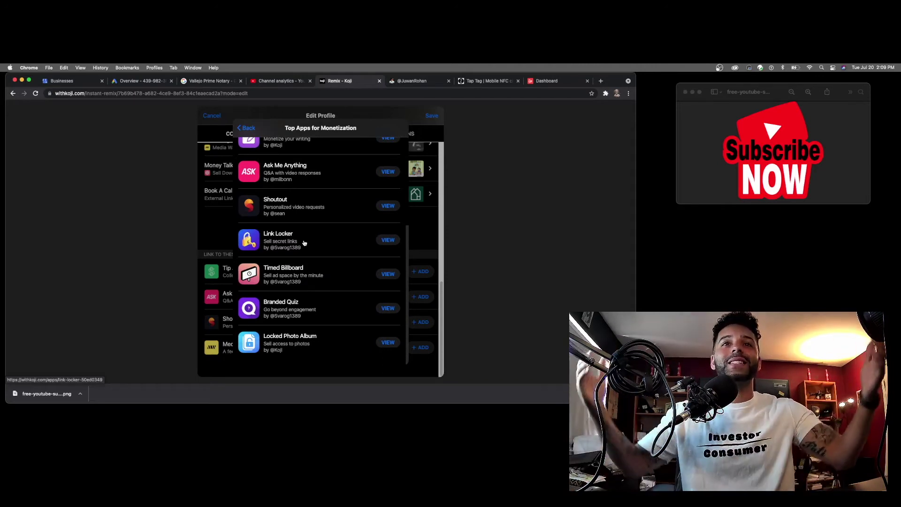
pyautogui.click(247, 129)
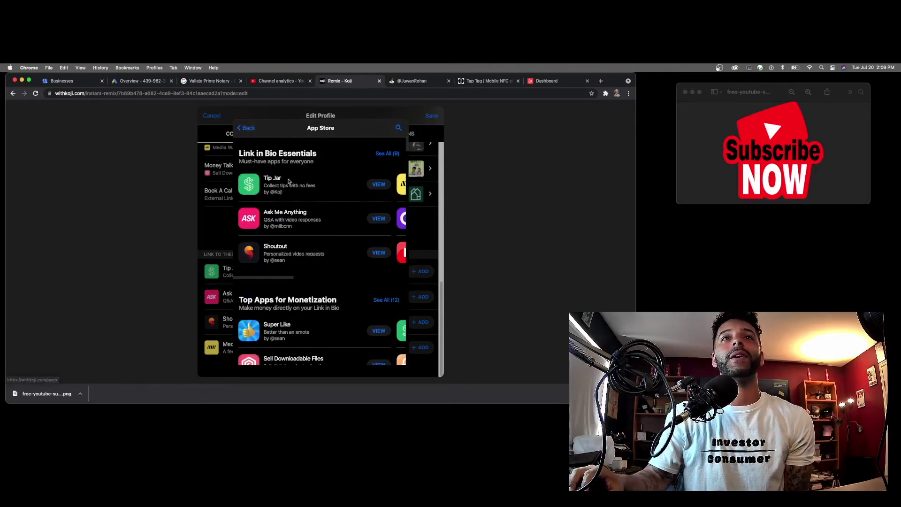
# Step: View the full Bring Your Content To Life list in the App Store, look through it, and return to the store overview
pyautogui.scroll(-3, 290, 255)
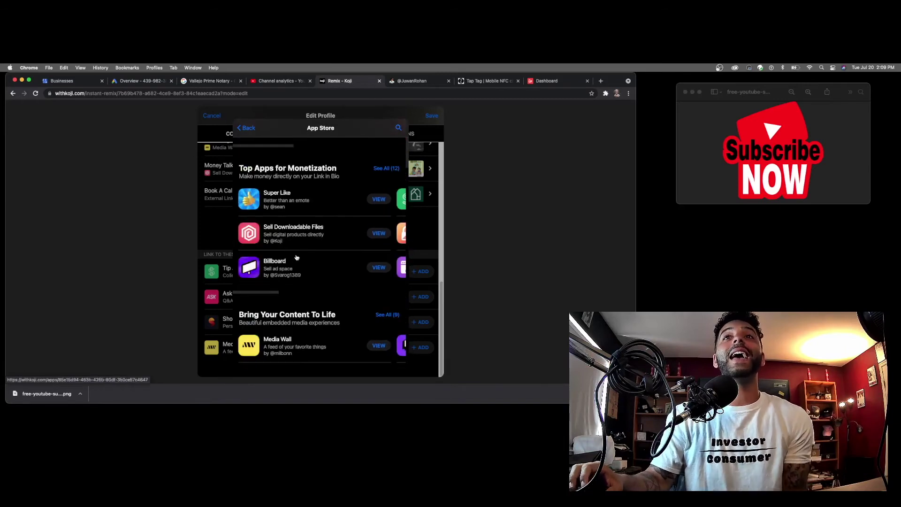
pyautogui.scroll(-1, 298, 255)
pyautogui.scroll(-3, 298, 255)
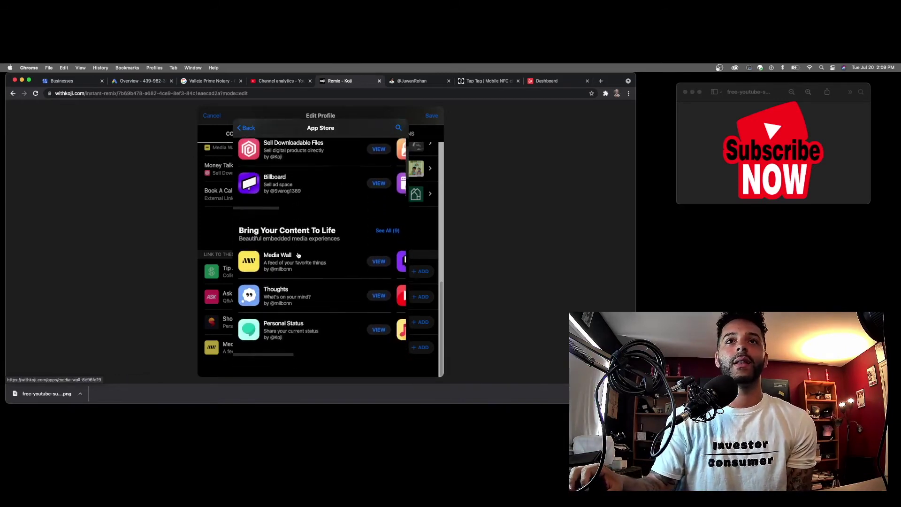
pyautogui.scroll(-1, 298, 255)
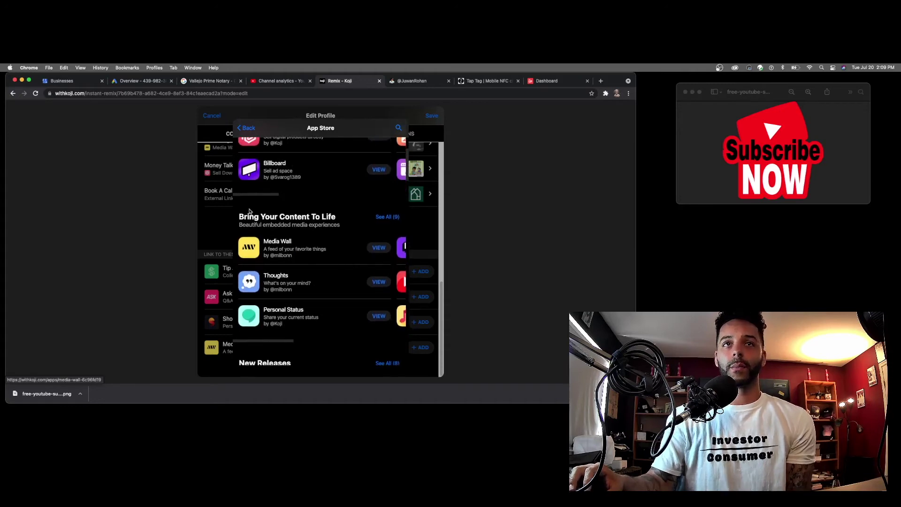
pyautogui.click(390, 217)
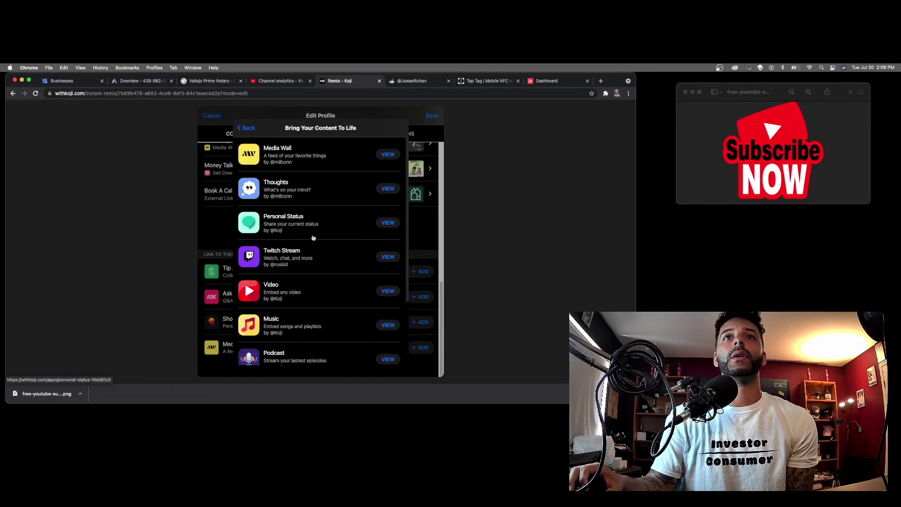
pyautogui.scroll(-1, 291, 262)
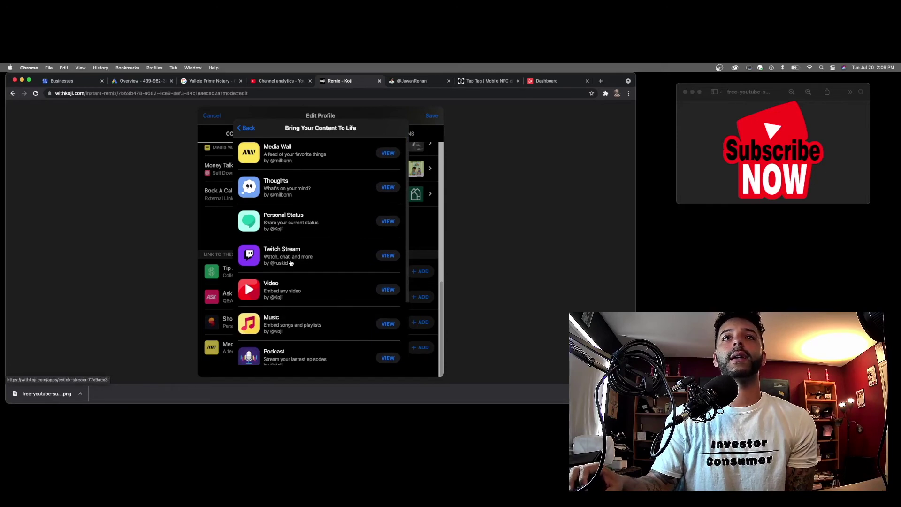
pyautogui.scroll(-1, 296, 282)
pyautogui.scroll(-5, 284, 291)
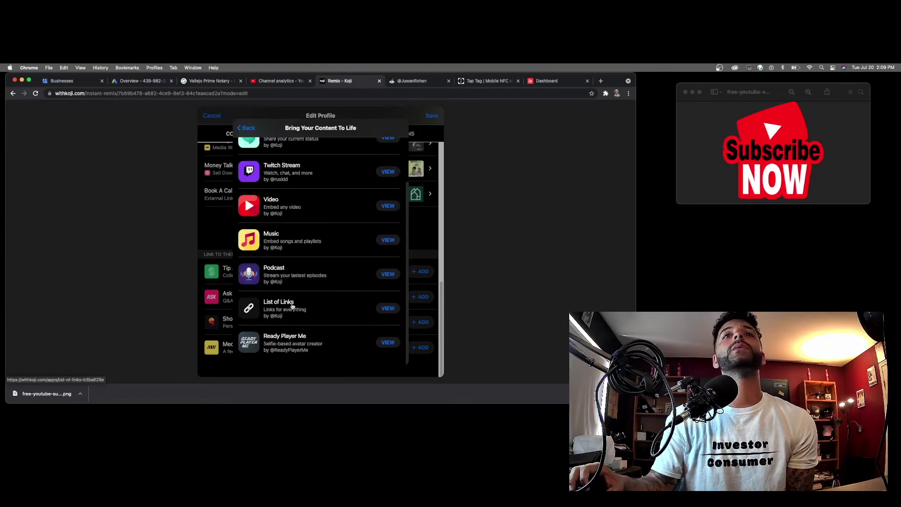
pyautogui.click(248, 129)
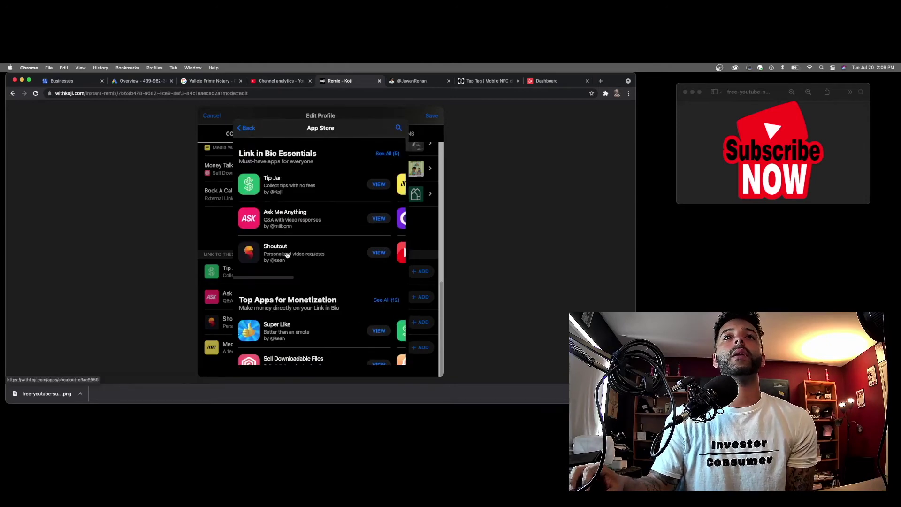
# Step: View the full New Releases list in the App Store, look through it, and return to the store overview
pyautogui.scroll(-10, 287, 234)
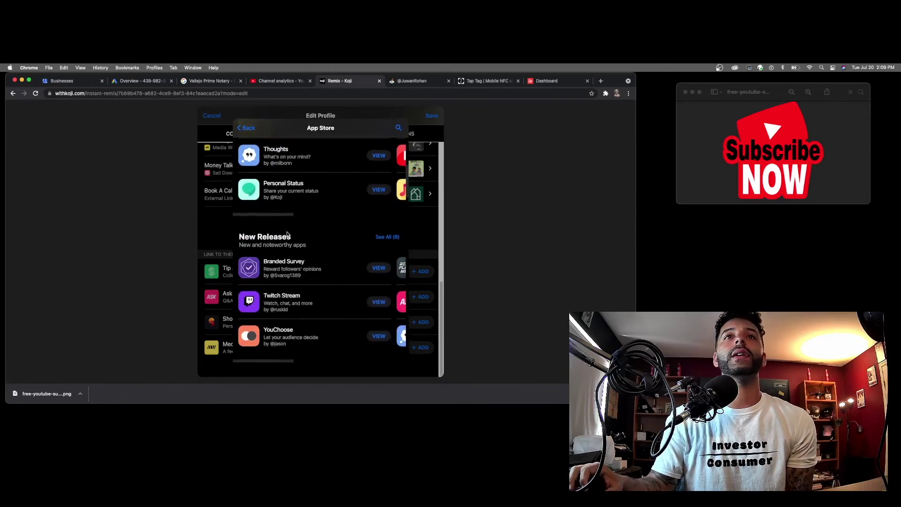
pyautogui.scroll(-1, 295, 235)
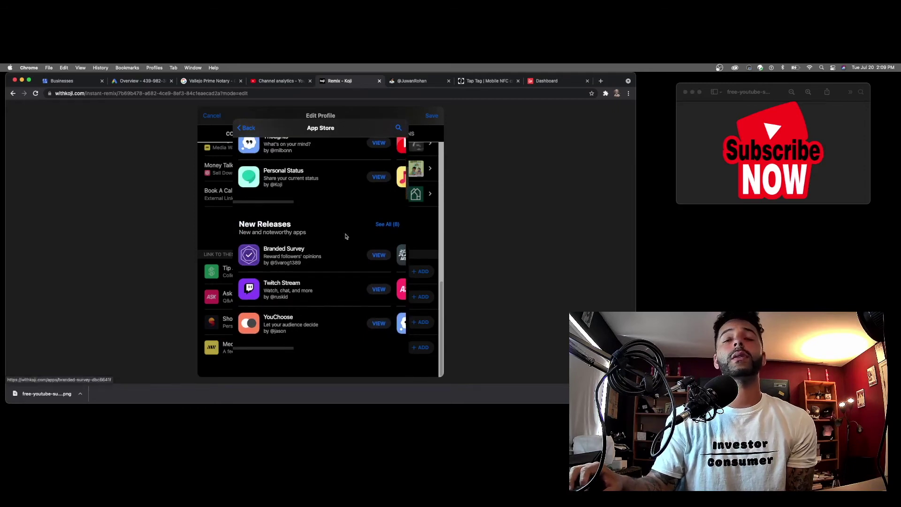
pyautogui.click(384, 225)
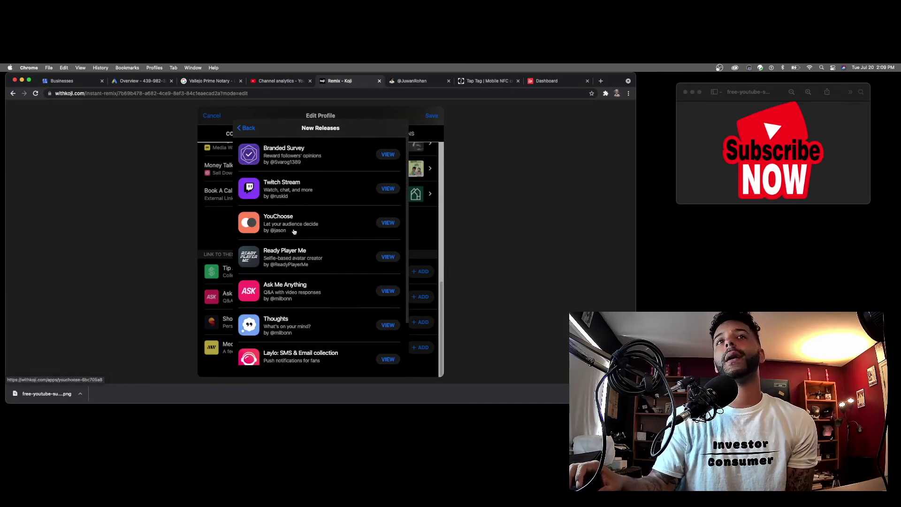
pyautogui.scroll(-2, 279, 234)
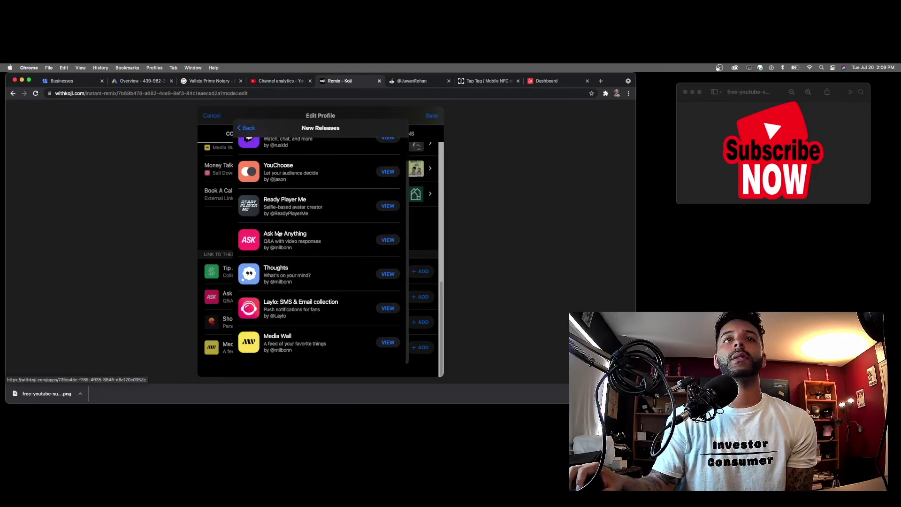
pyautogui.click(252, 129)
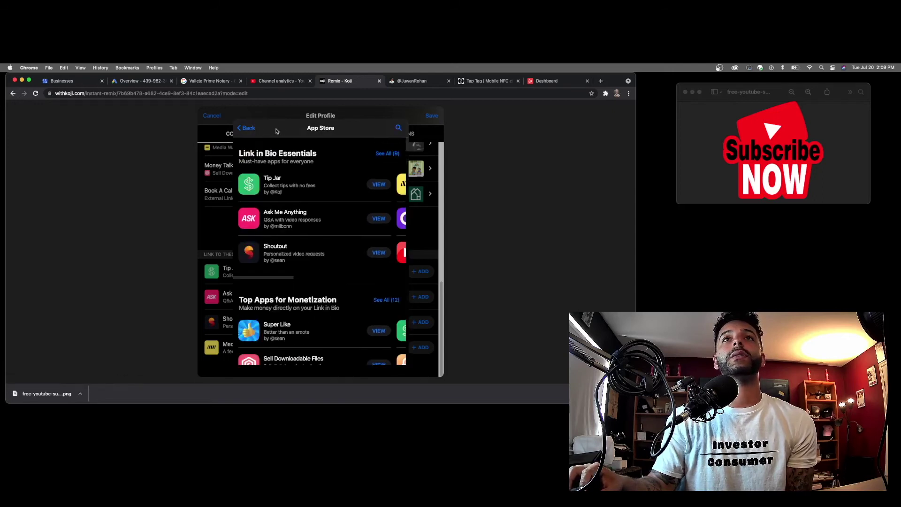
# Step: Leave the App Store, close the Add dialog without adding anything, and return to the start of the profile's content settings
pyautogui.click(252, 129)
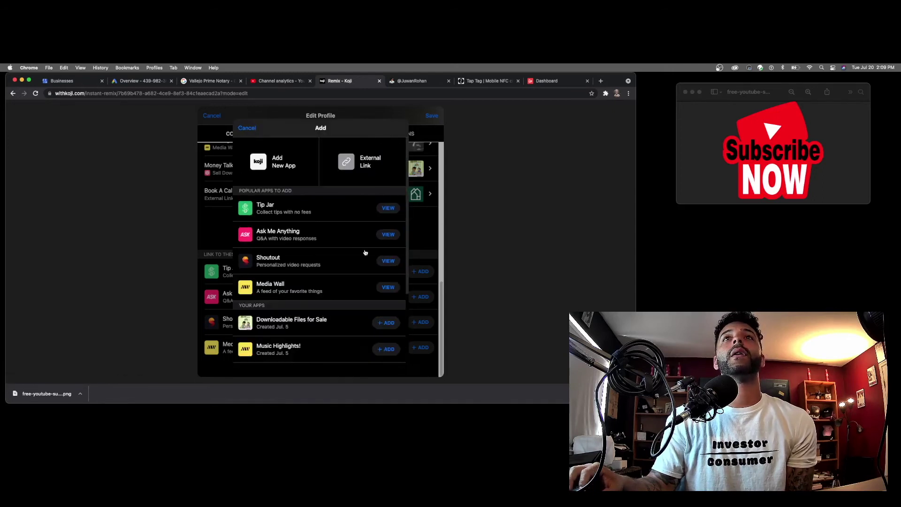
pyautogui.click(247, 129)
pyautogui.scroll(5, 264, 202)
pyautogui.scroll(3, 265, 202)
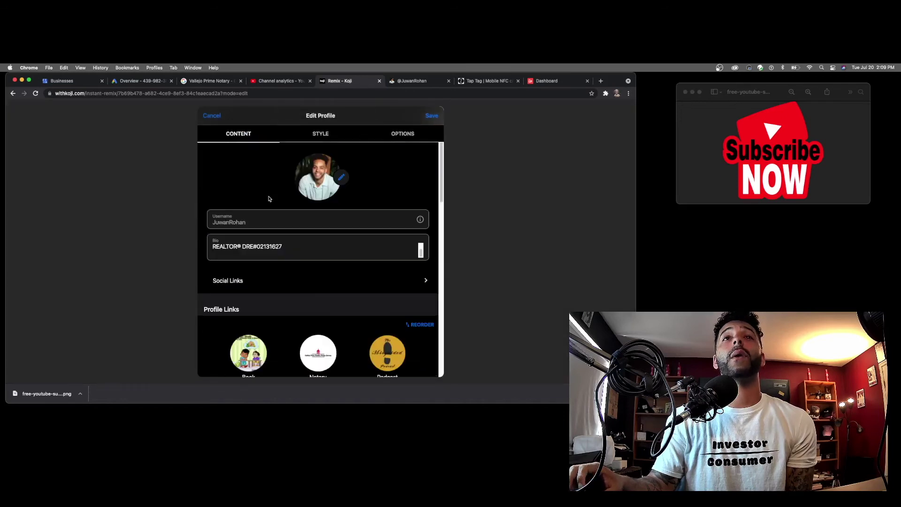
# Step: Look through the profile's style settings for theme, background, buttons and fonts, and view its import and sharing options
pyautogui.click(316, 133)
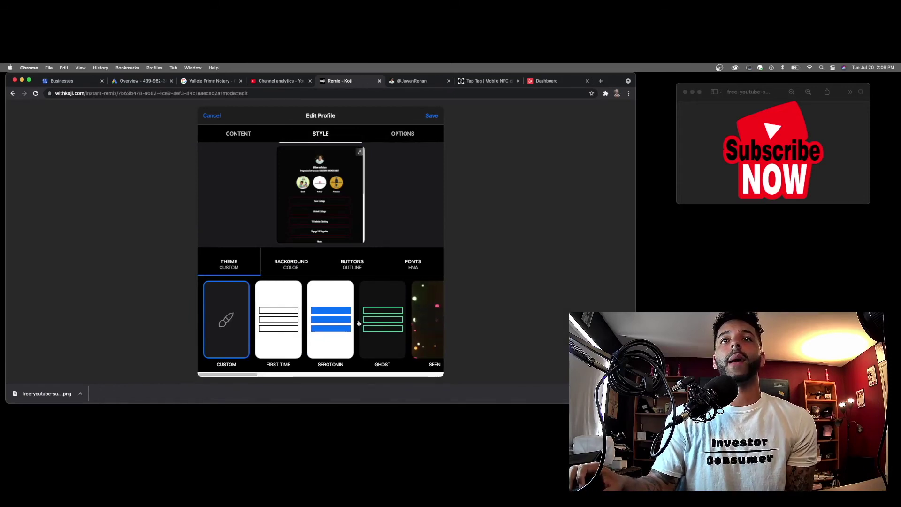
pyautogui.click(291, 264)
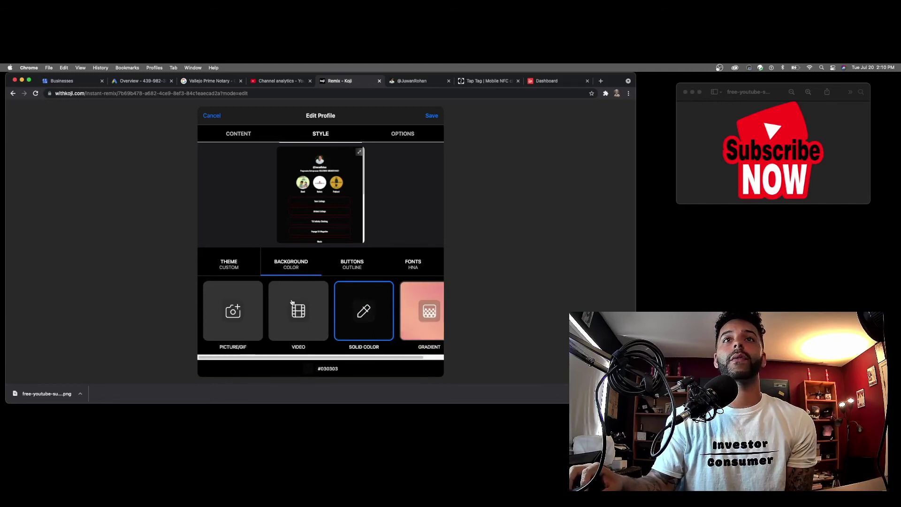
pyautogui.click(352, 265)
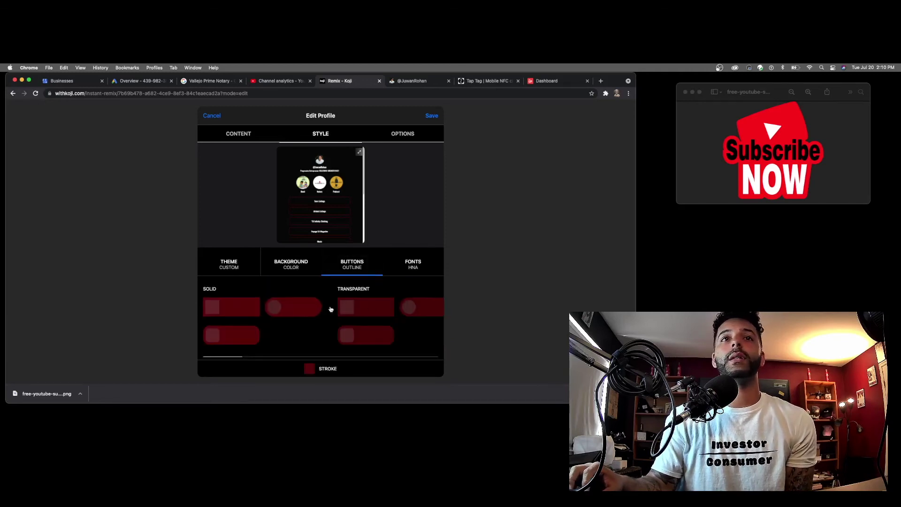
pyautogui.click(407, 268)
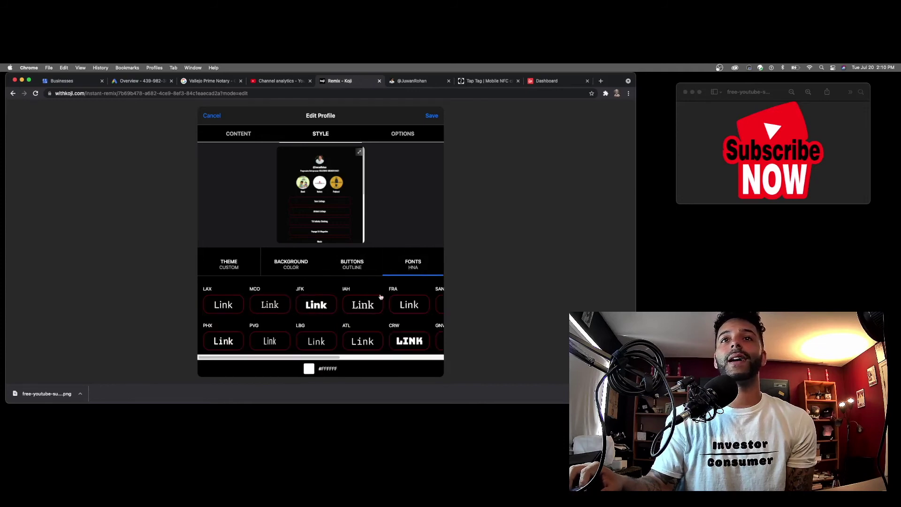
pyautogui.click(392, 137)
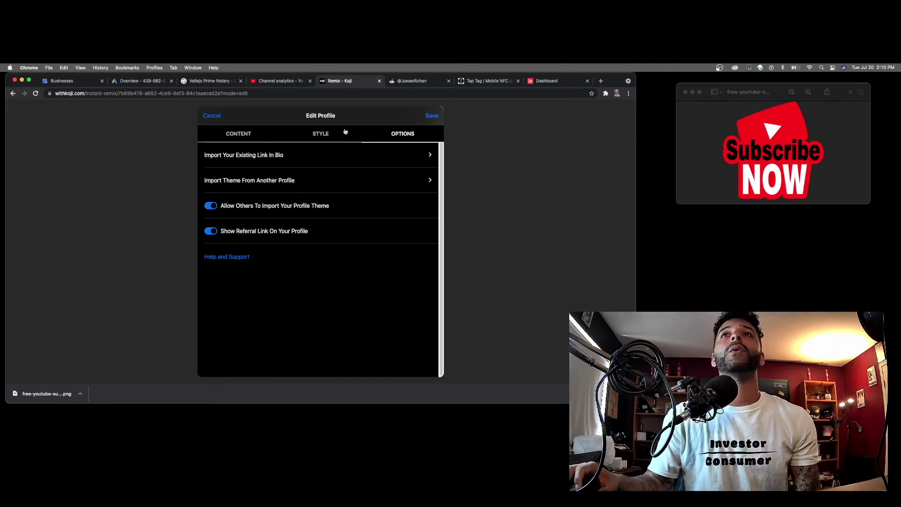
# Step: Switch to the published Koji profile page and look over its links from the last one back to the profile header
pyautogui.click(410, 83)
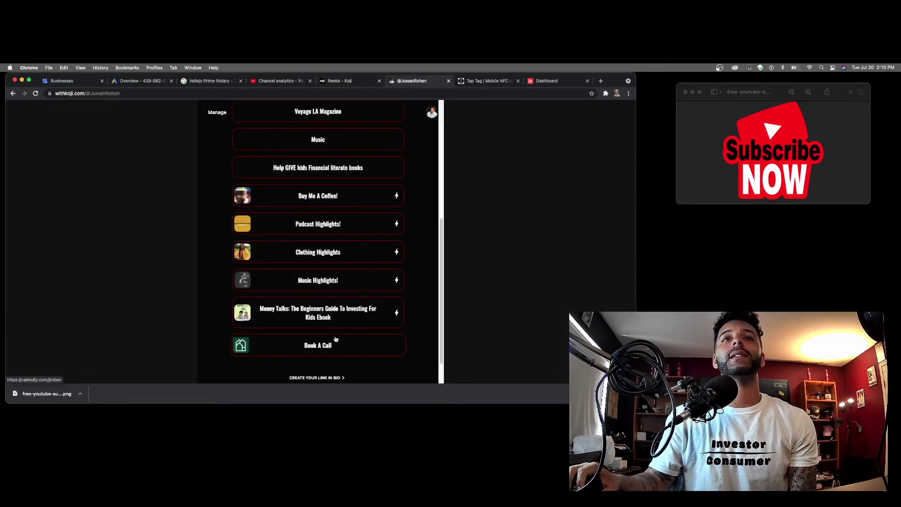
pyautogui.scroll(3, 335, 331)
pyautogui.scroll(5, 338, 326)
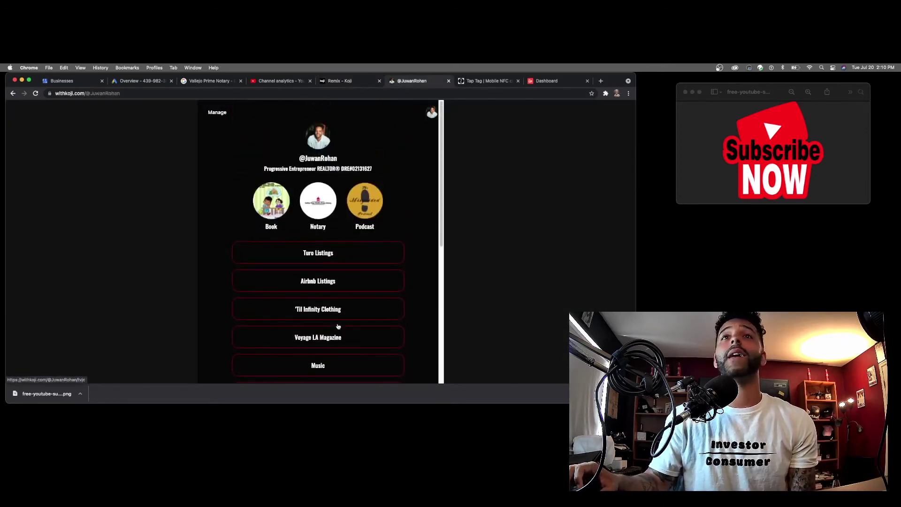